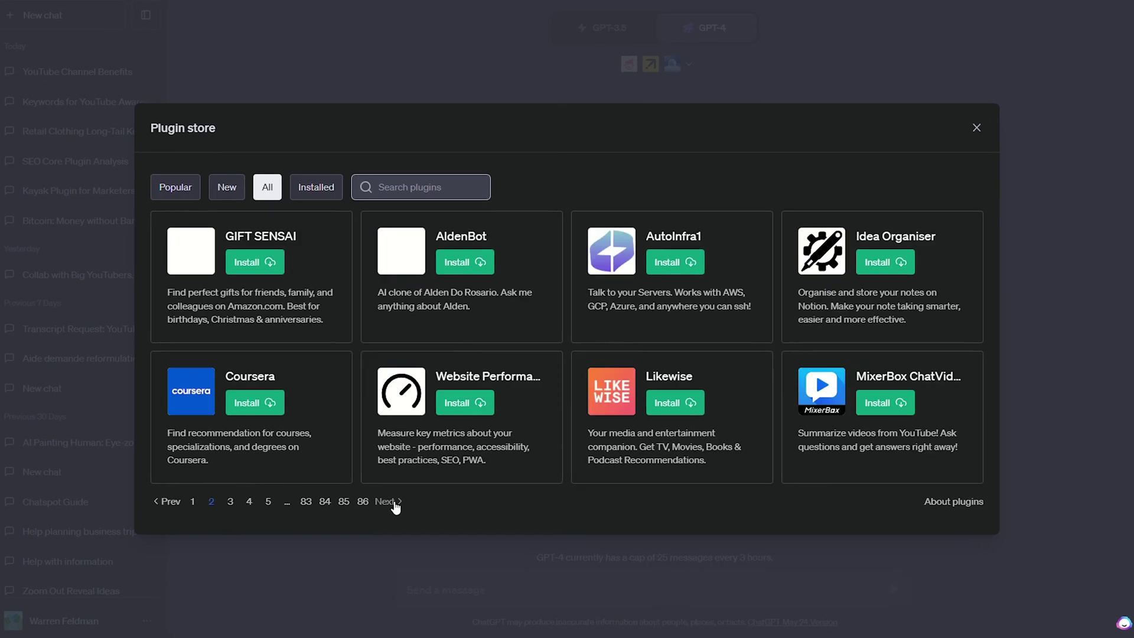
{"action": "left_click", "coordinate": [395, 499]}
- Advance through the plugin store's pages to the Installed list showing Speechki, vidIQ and SEO CORE AI
{"action": "left_click", "coordinate": [385, 517]}
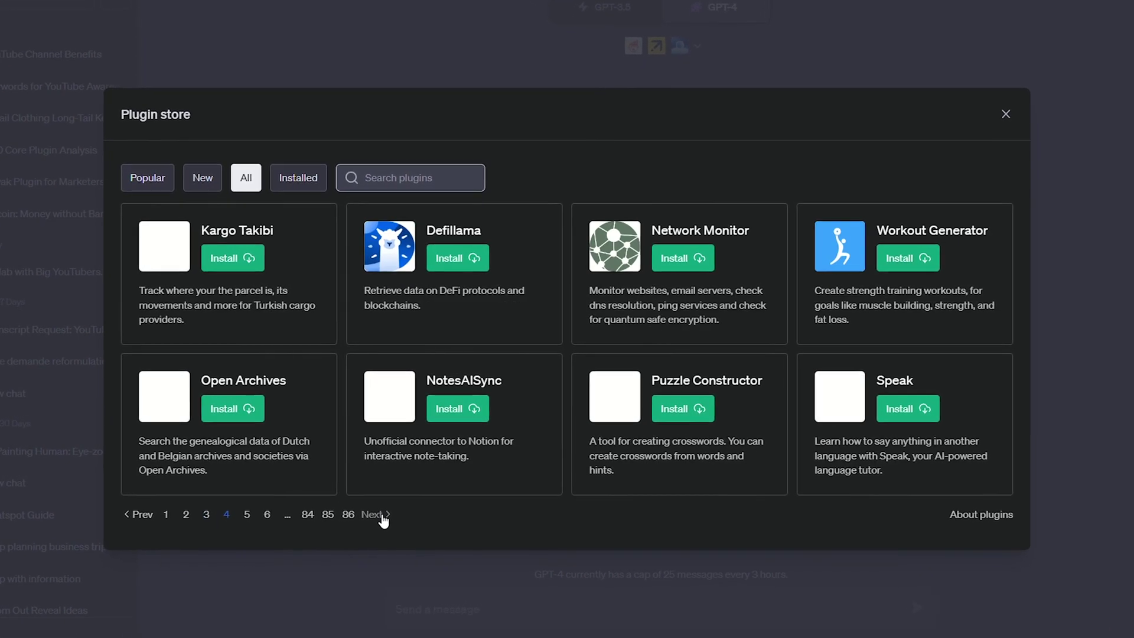
{"action": "left_click", "coordinate": [385, 516]}
{"action": "left_click", "coordinate": [385, 516]}
{"action": "left_click", "coordinate": [376, 522]}
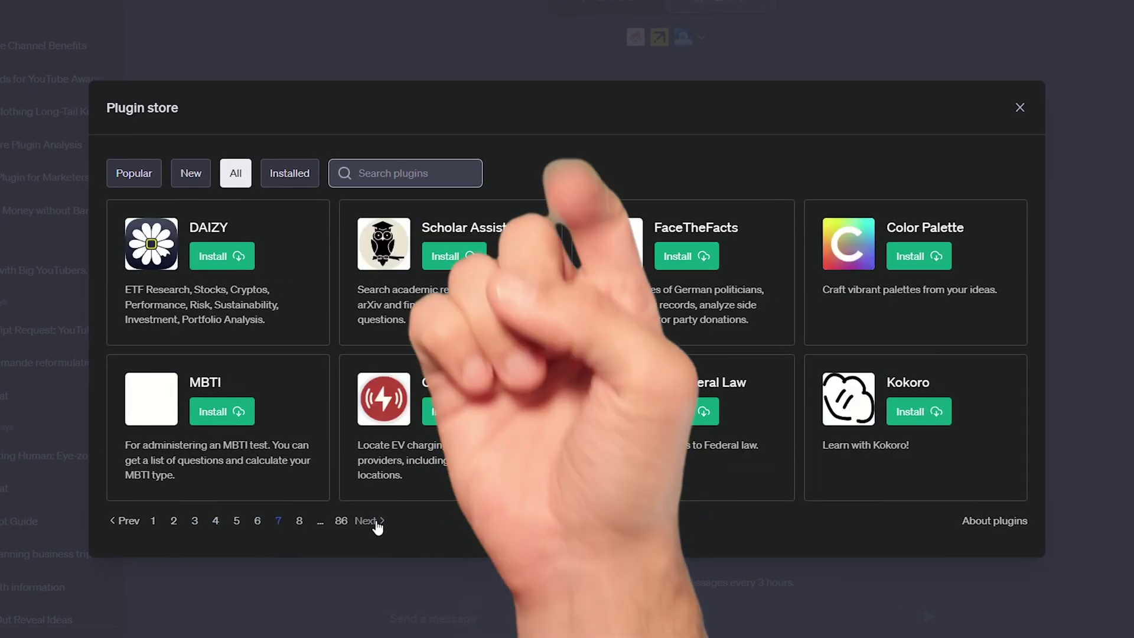
{"action": "left_click", "coordinate": [376, 522]}
{"action": "left_click", "coordinate": [376, 522]}
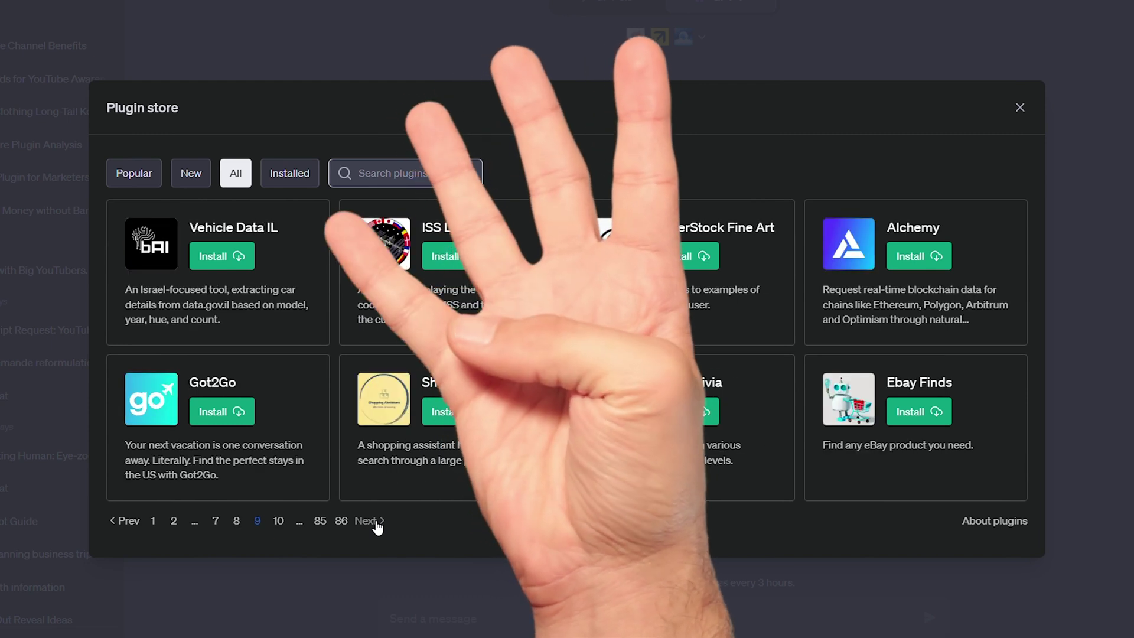
{"action": "left_click", "coordinate": [377, 522]}
{"action": "left_click", "coordinate": [376, 523]}
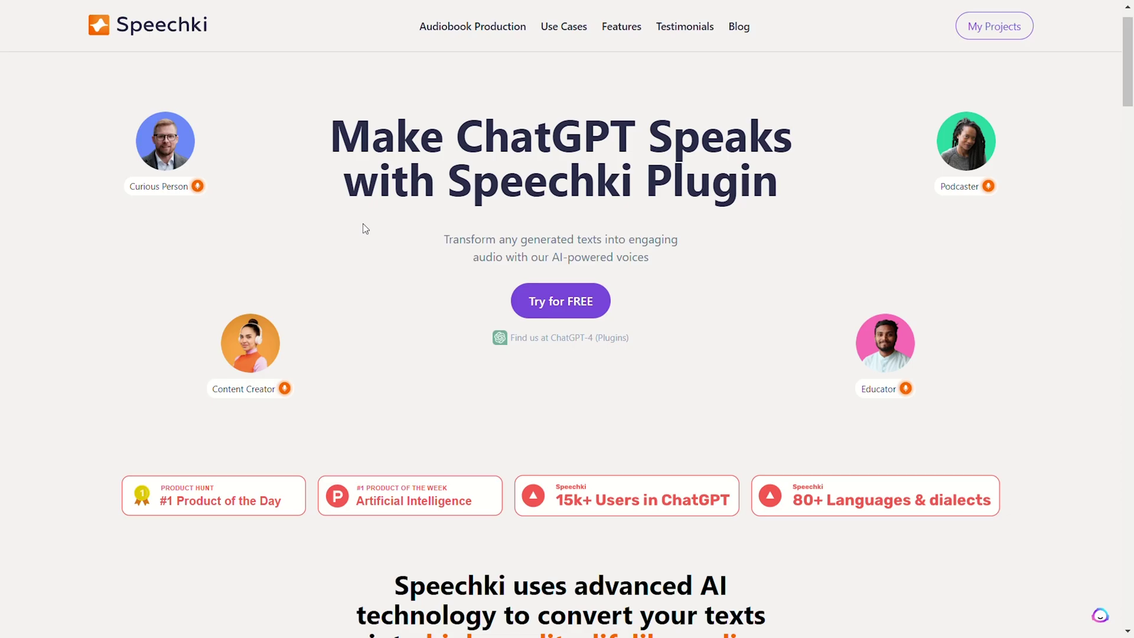
- Scroll the Speechki homepage, return to the top, and view the Audiobook Production page
{"action": "scroll", "coordinate": [362, 223], "scroll_direction": "down", "scroll_amount": 10}
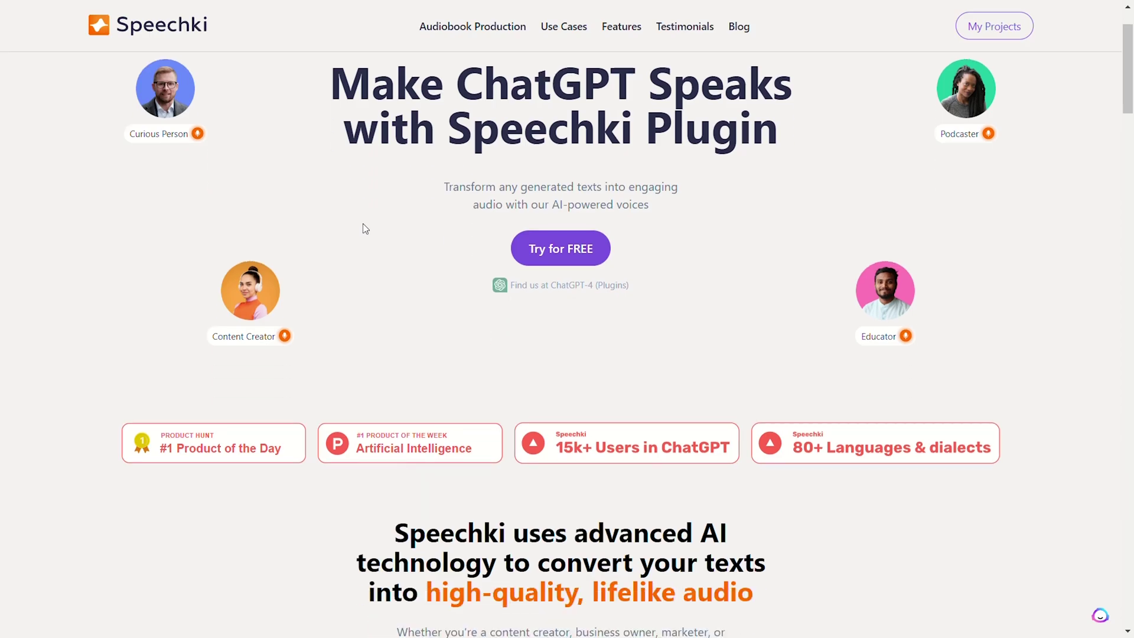
{"action": "scroll", "coordinate": [363, 224], "scroll_direction": "down", "scroll_amount": 20}
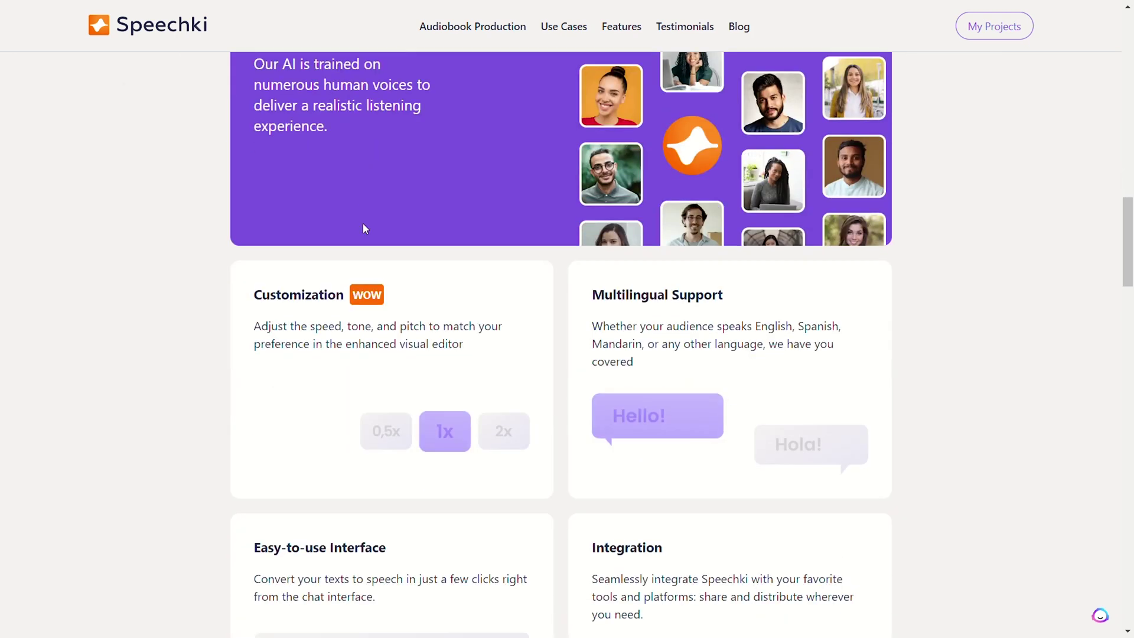
{"action": "scroll", "coordinate": [363, 222], "scroll_direction": "down", "scroll_amount": 15}
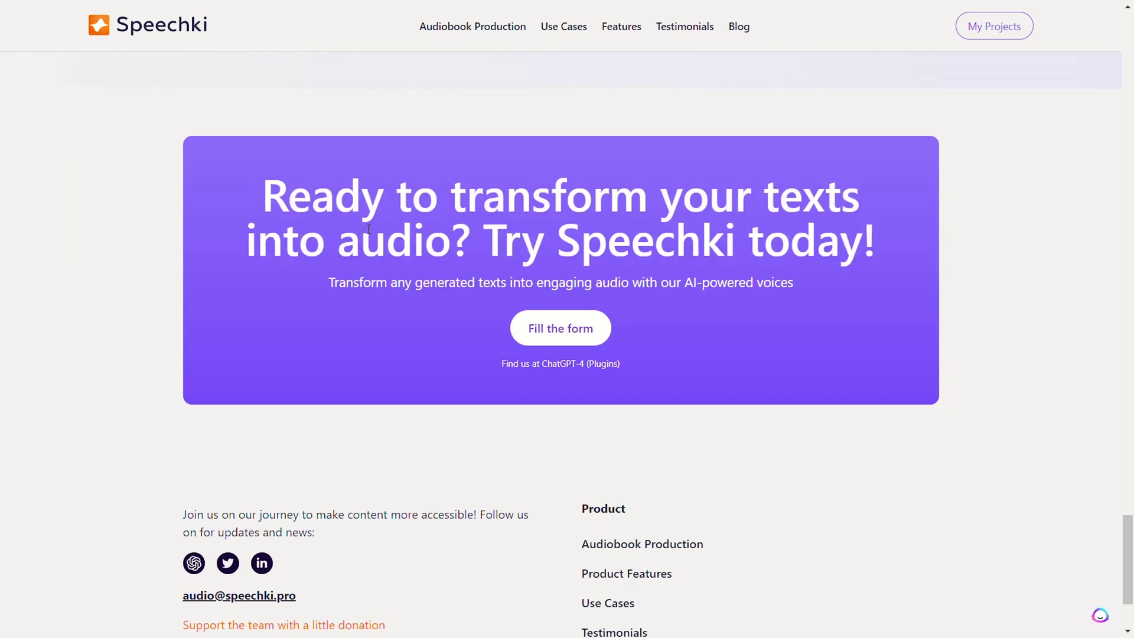
{"action": "key", "text": "Home"}
{"action": "left_click", "coordinate": [471, 28]}
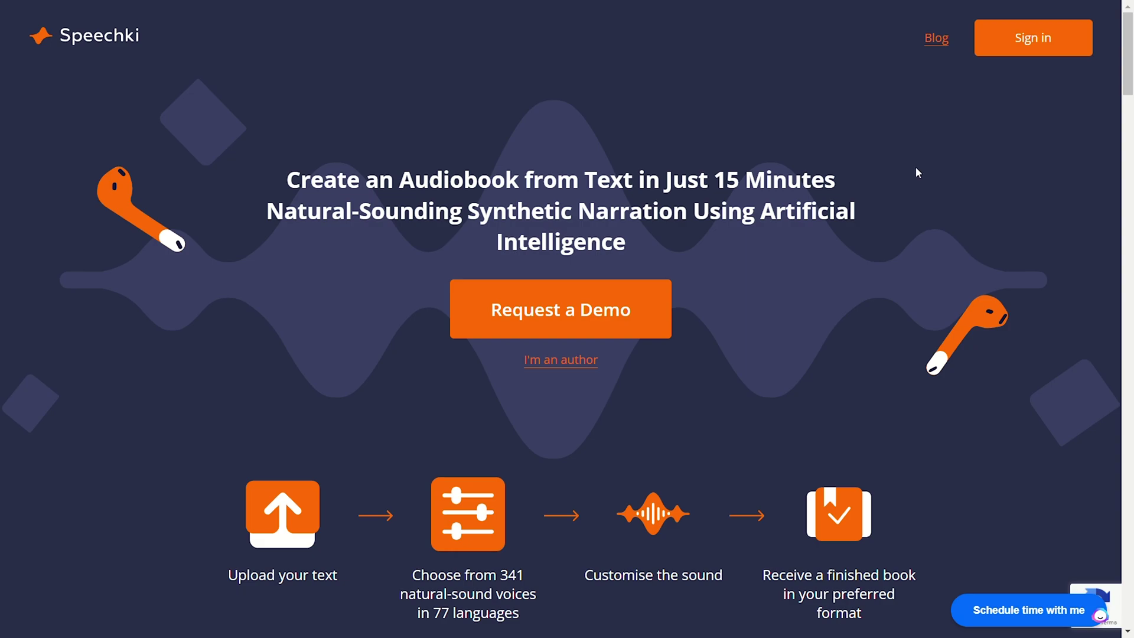
{"action": "scroll", "coordinate": [917, 172], "scroll_direction": "down", "scroll_amount": 15}
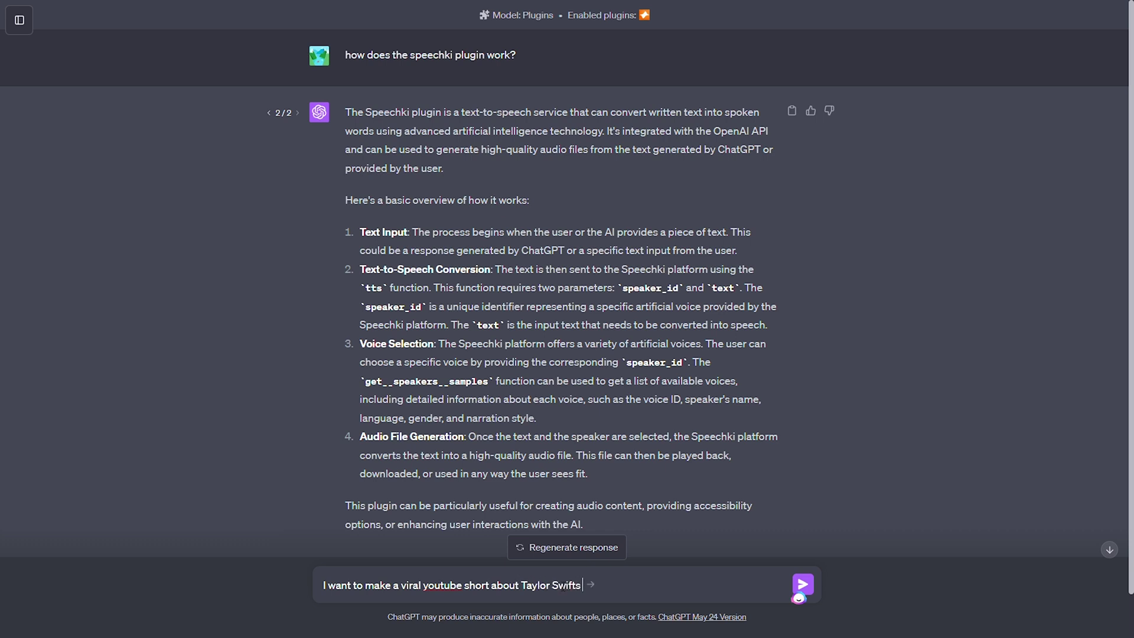
- Request a script on Taylor Swift's rise from small country star to top artist, then reply 'works for me!'
{"action": "type", "text": "in the voice of Tay"}
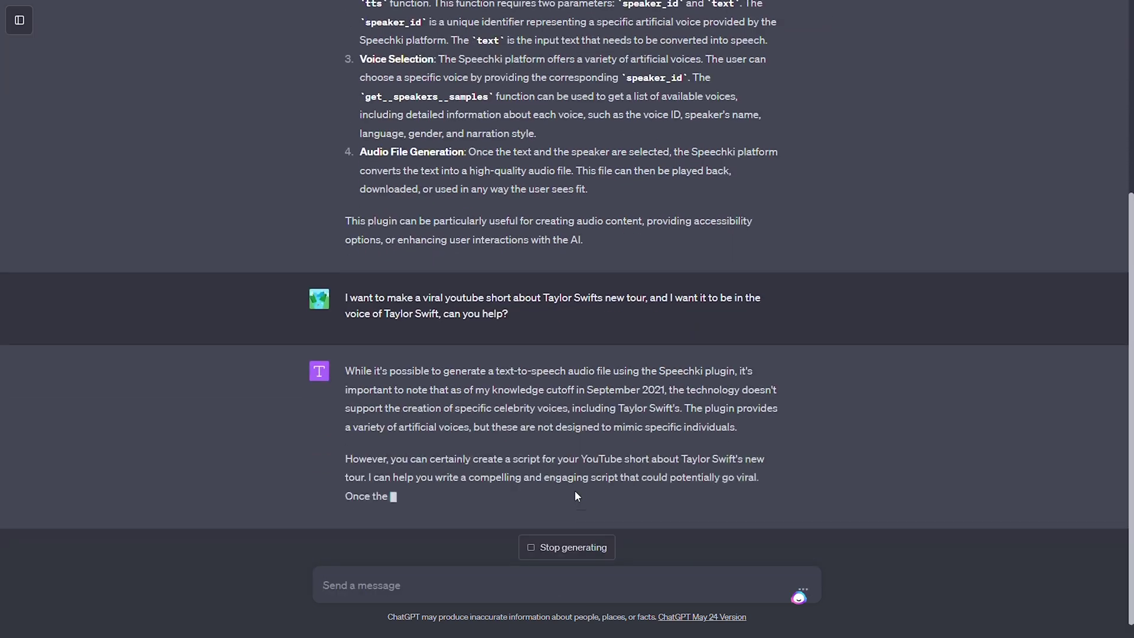
{"action": "type", "text": "Yes lets work on the sccri"}
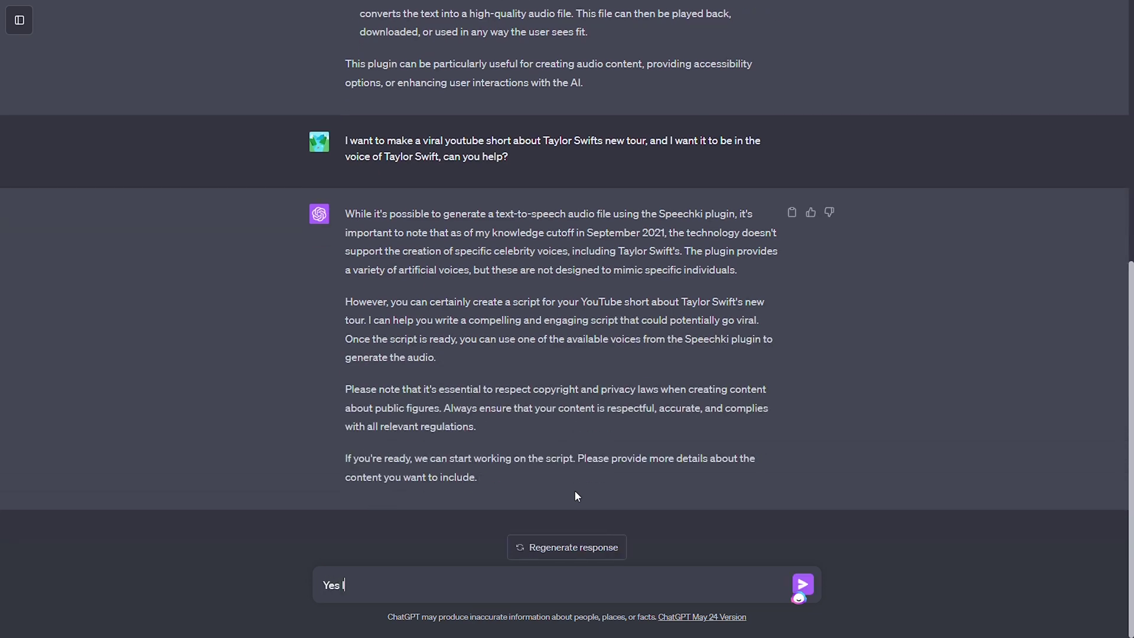
{"action": "key", "text": "BackSpace"}
{"action": "key", "text": "BackSpace"}
{"action": "key", "text": "BackSpace"}
{"action": "type", "text": "ript, can it be about how Taylor "}
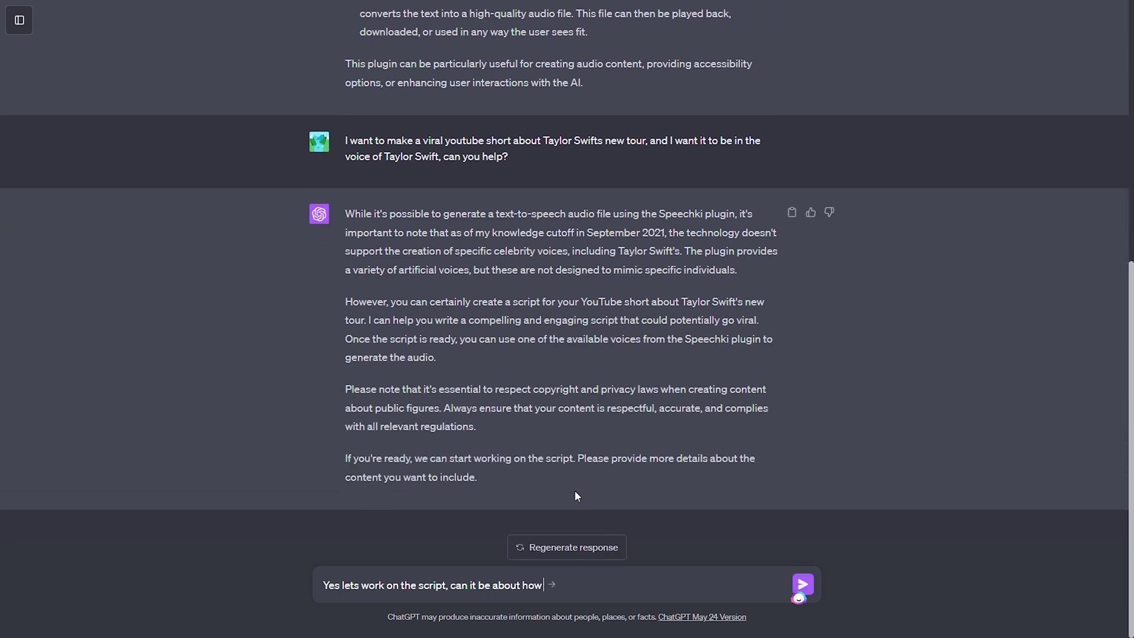
{"action": "type", "text": "Swift has ama"}
{"action": "key", "text": "BackSpace"}
{"action": "key", "text": "BackSpace"}
{"action": "key", "text": "BackSpace"}
{"action": "key", "text": "BackSpace"}
{"action": "key", "text": "BackSpace"}
{"action": "key", "text": "BackSpace"}
{"action": "key", "text": "BackSpace"}
{"action": "type", "text": "started as a sma"}
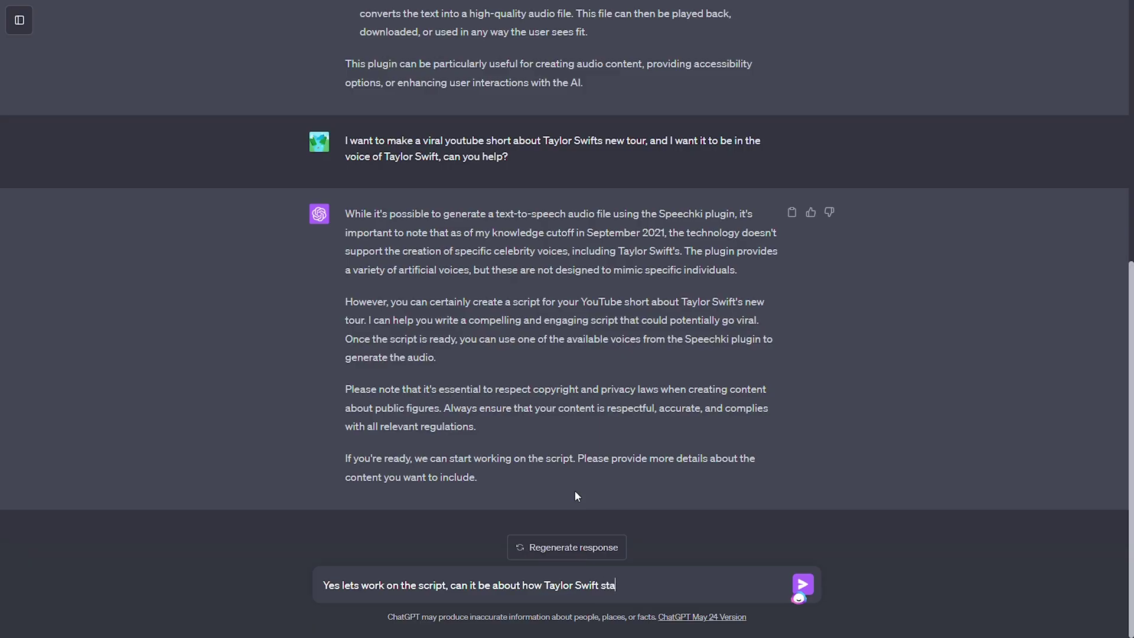
{"action": "type", "text": "ted aas"}
{"action": "key", "text": "BackSpace"}
{"action": "key", "text": "BackSpace"}
{"action": "type", "text": "s a small country star to"}
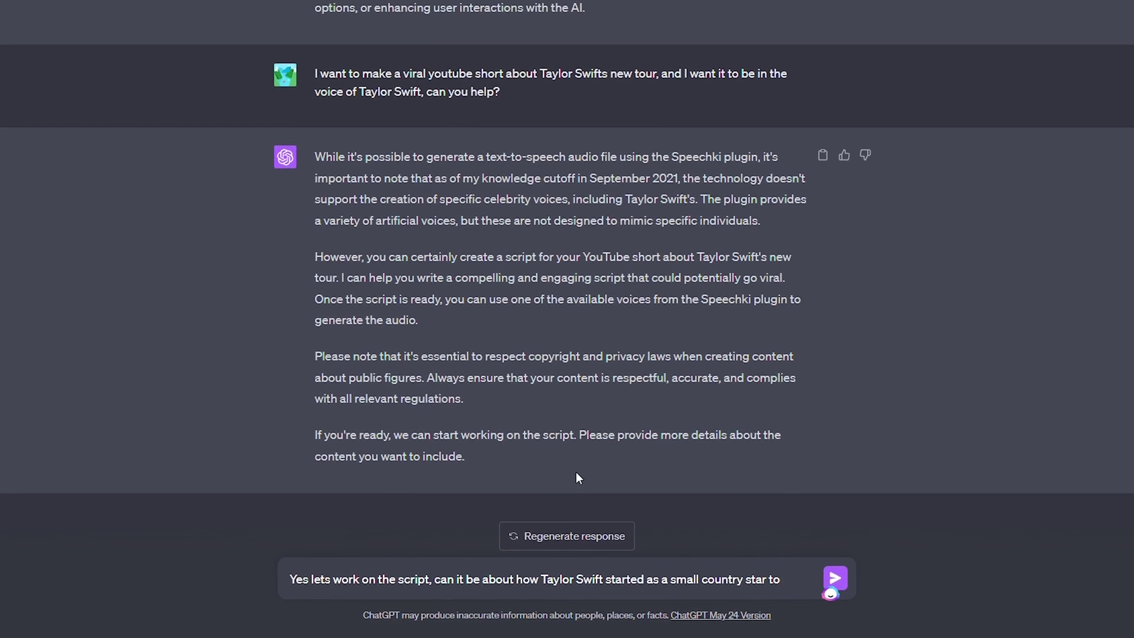
{"action": "type", "text": " top artist in the world and cover "}
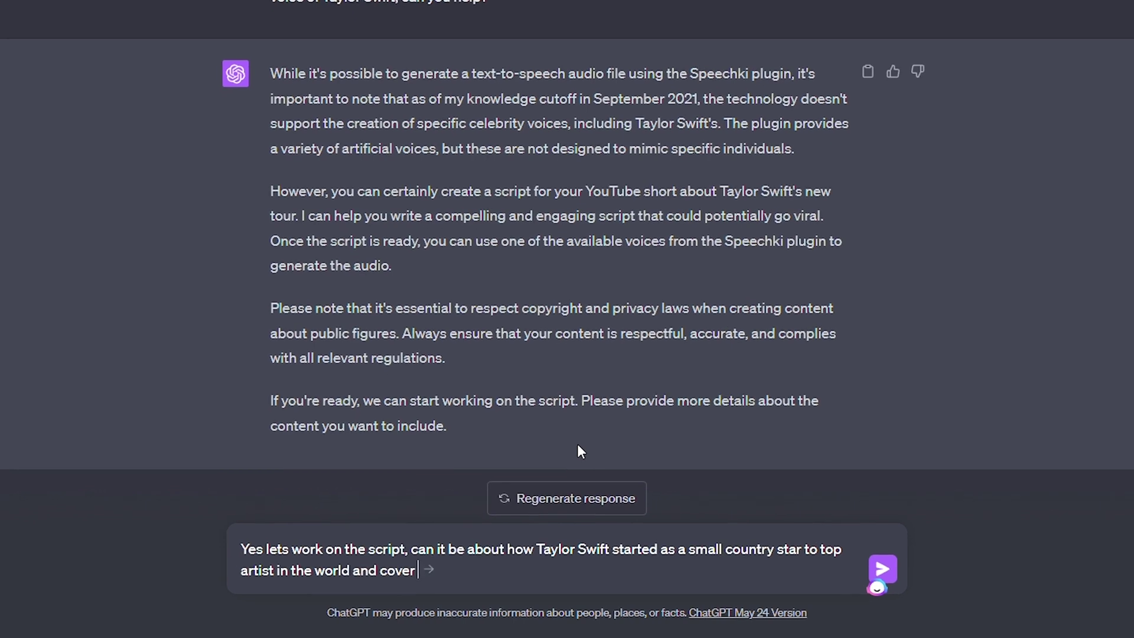
{"action": "type", "text": "the story of her"}
{"action": "key", "text": "Return"}
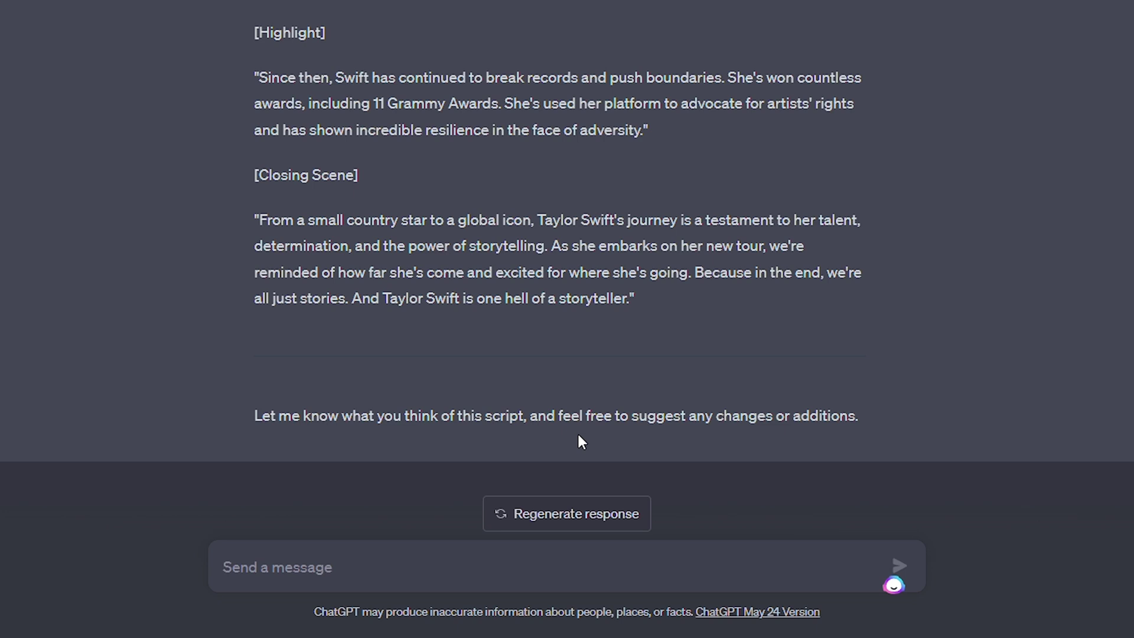
{"action": "type", "text": "works for me!"}
{"action": "key", "text": "Return"}
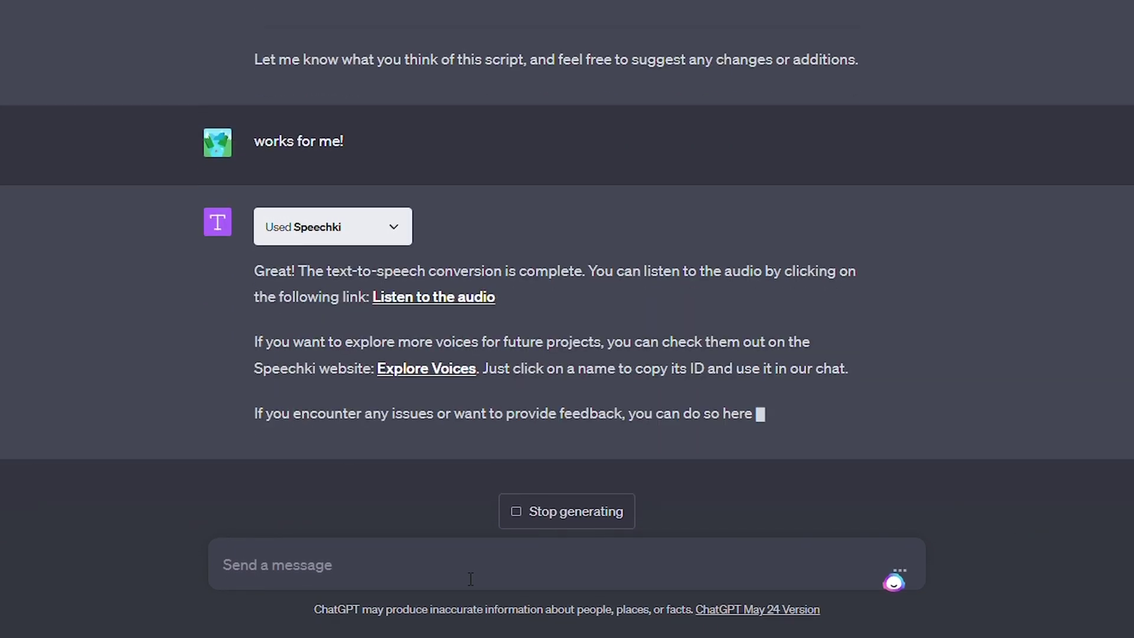
- Play the Taylor Swift audio in Speechki and browse the Voices page
{"action": "scroll", "coordinate": [425, 414], "scroll_direction": "down", "scroll_amount": 3}
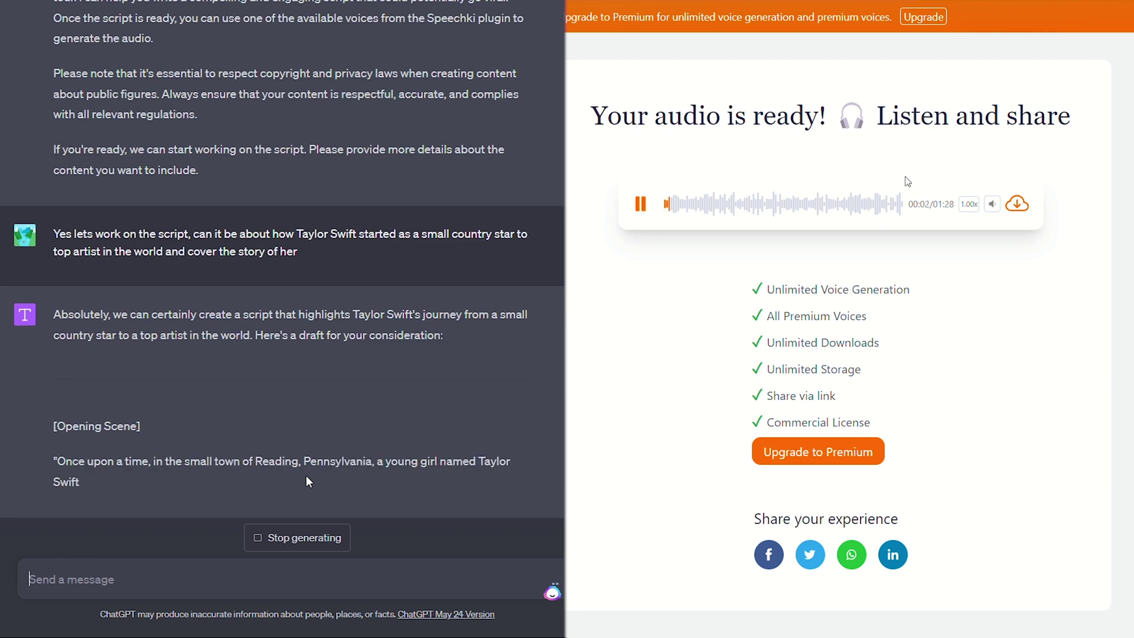
{"action": "mouse_move", "coordinate": [996, 207]}
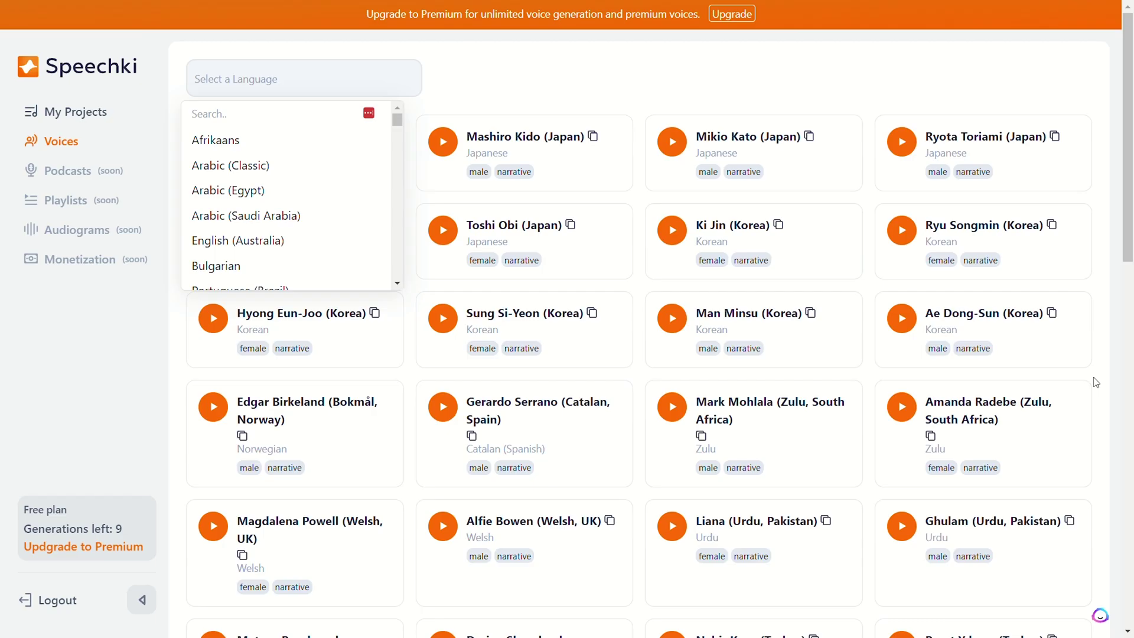
{"action": "scroll", "coordinate": [1071, 401], "scroll_direction": "down", "scroll_amount": 2}
{"action": "scroll", "coordinate": [1000, 425], "scroll_direction": "up", "scroll_amount": 2}
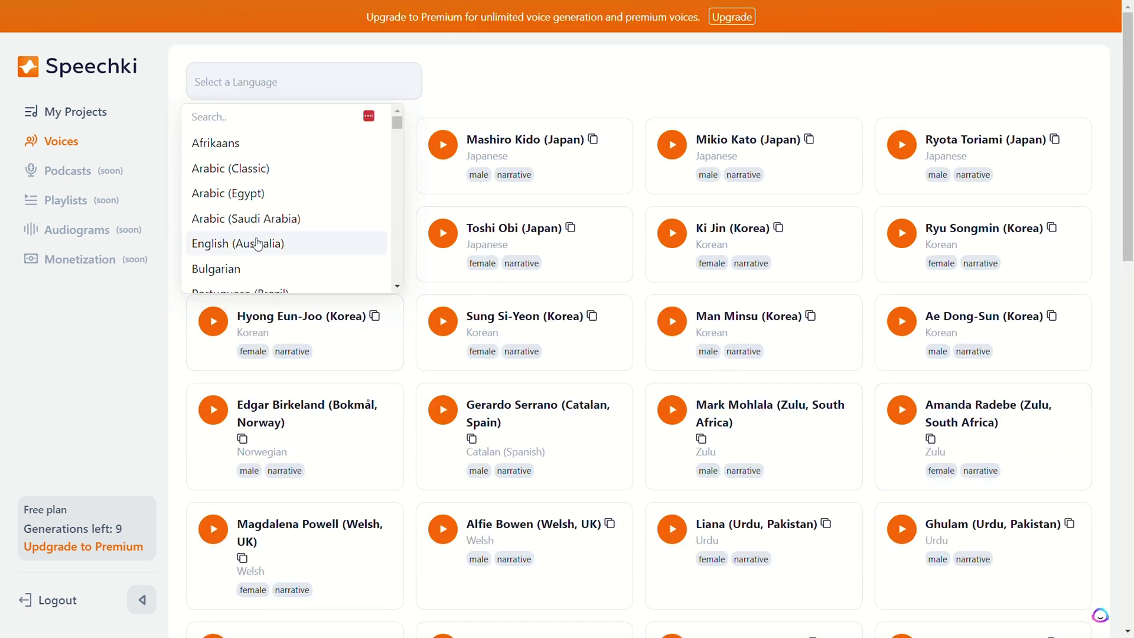
- Filter the Speechki voice list to English (Australia)
{"action": "left_click", "coordinate": [262, 245]}
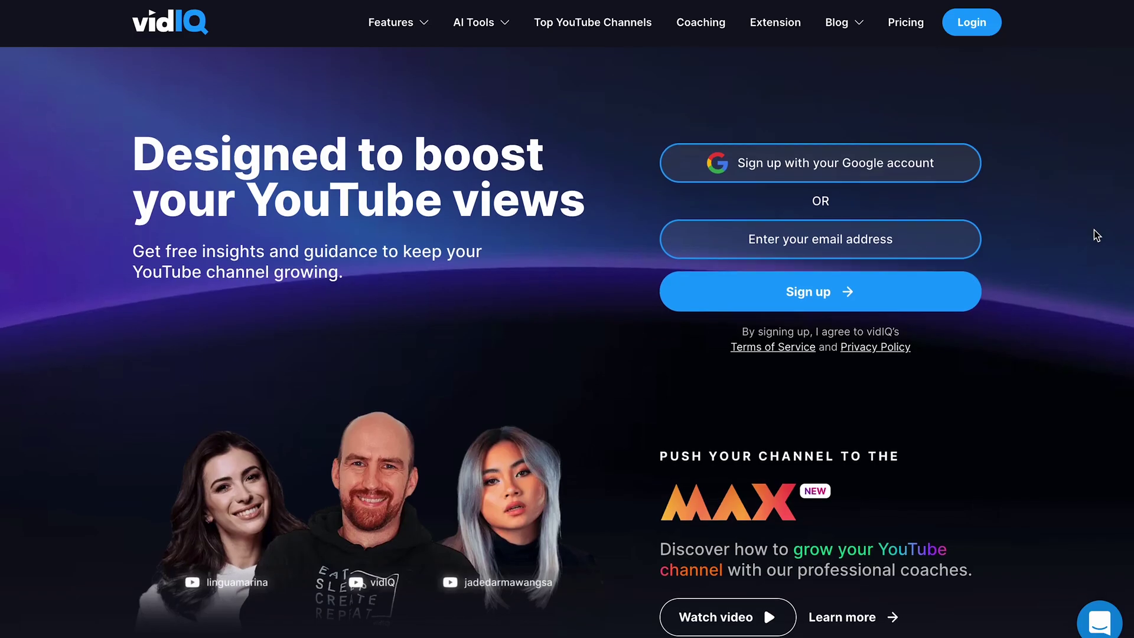
- Scroll the vidIQ homepage past the Trusted by Leading Creators testimonials to the growth tools
{"action": "scroll", "coordinate": [1095, 236], "scroll_direction": "down", "scroll_amount": 5}
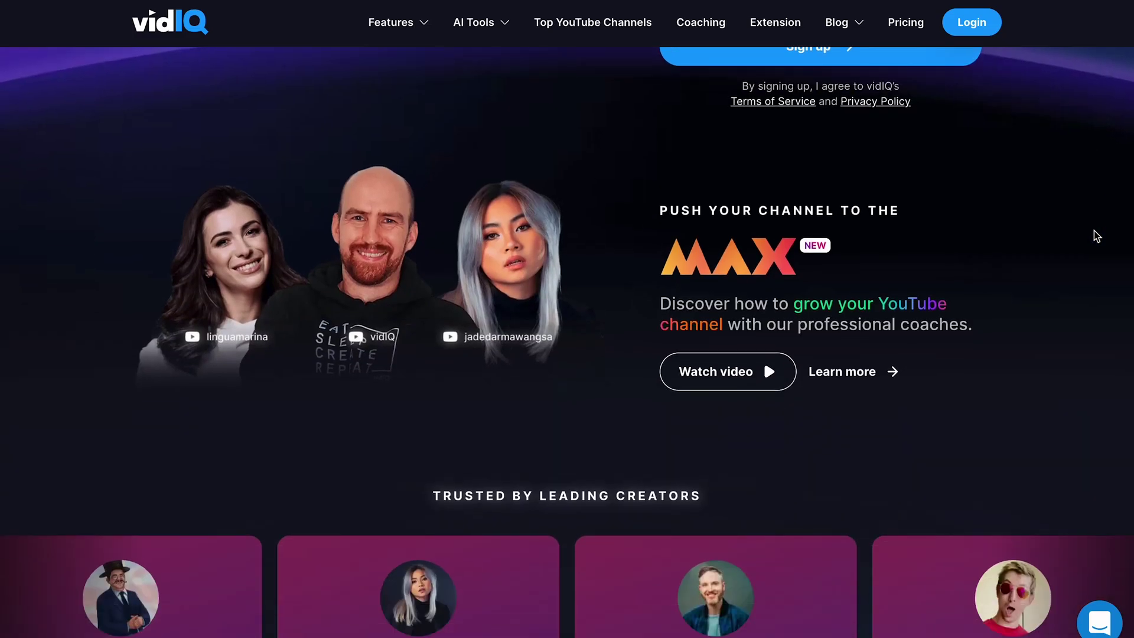
{"action": "scroll", "coordinate": [1095, 236], "scroll_direction": "down", "scroll_amount": 3}
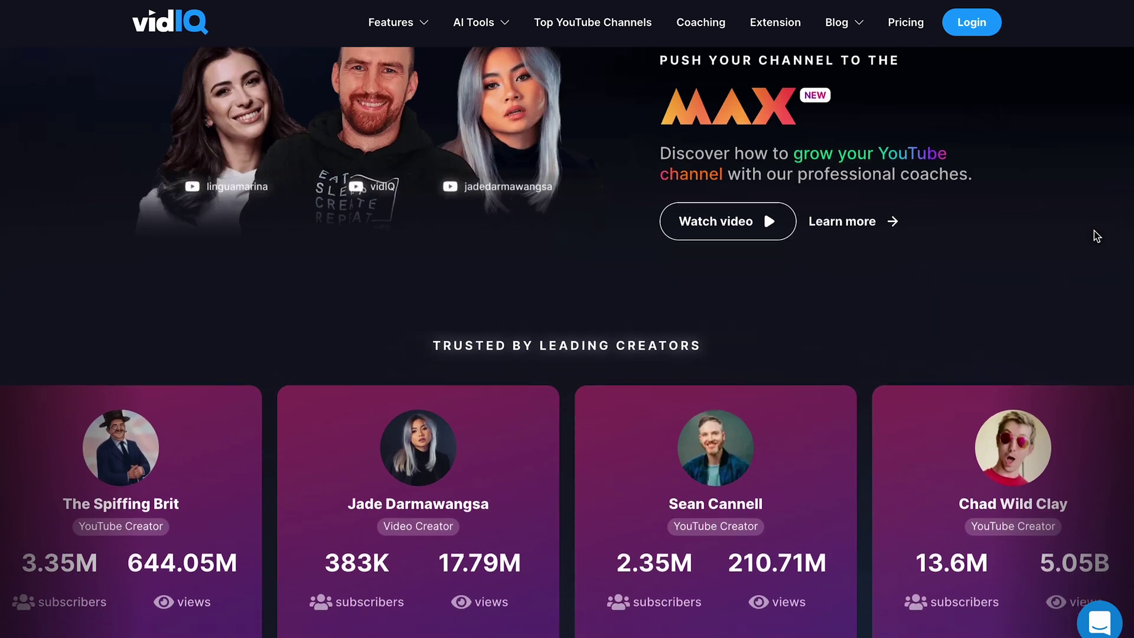
{"action": "scroll", "coordinate": [1094, 236], "scroll_direction": "down", "scroll_amount": 1}
{"action": "scroll", "coordinate": [1095, 236], "scroll_direction": "down", "scroll_amount": 2}
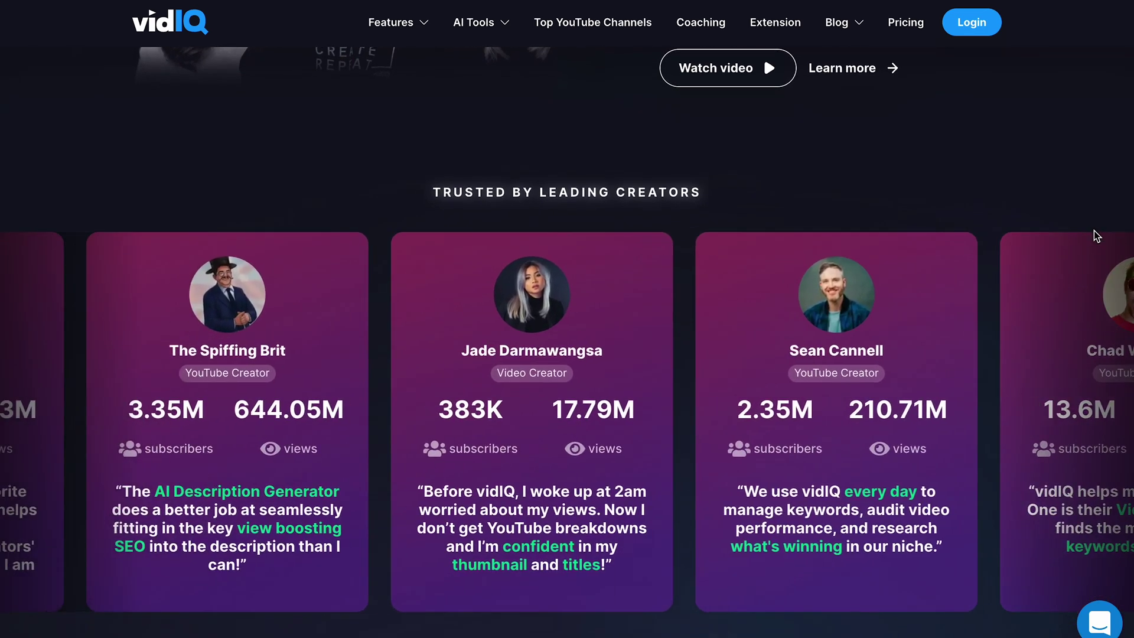
{"action": "scroll", "coordinate": [1096, 237], "scroll_direction": "down", "scroll_amount": 1}
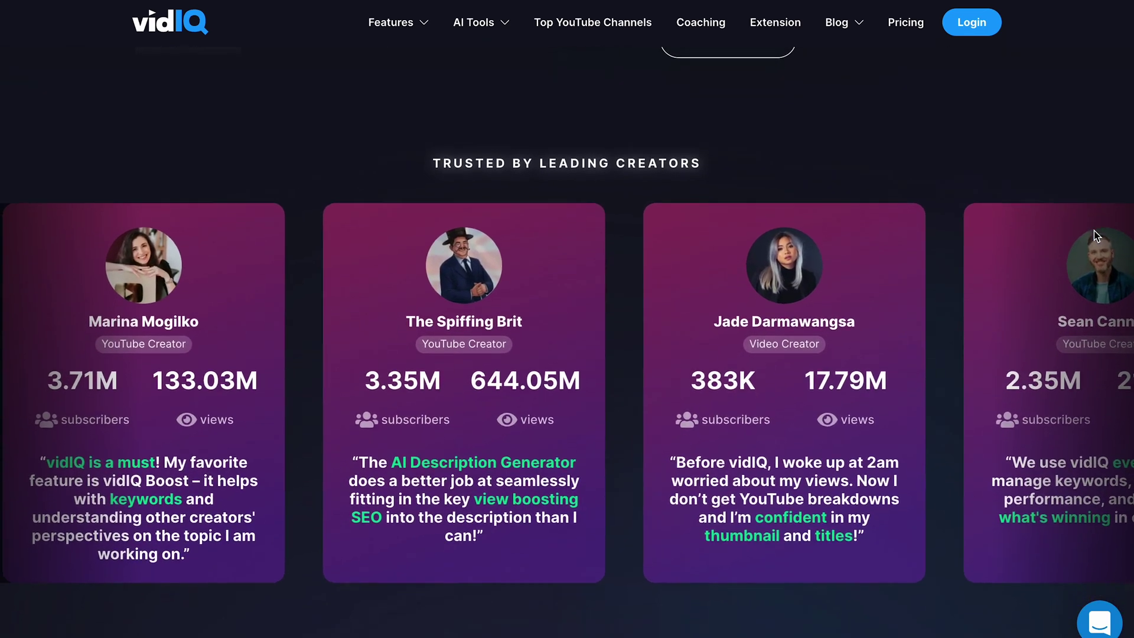
{"action": "scroll", "coordinate": [1096, 237], "scroll_direction": "down", "scroll_amount": 2}
{"action": "scroll", "coordinate": [1096, 236], "scroll_direction": "down", "scroll_amount": 4}
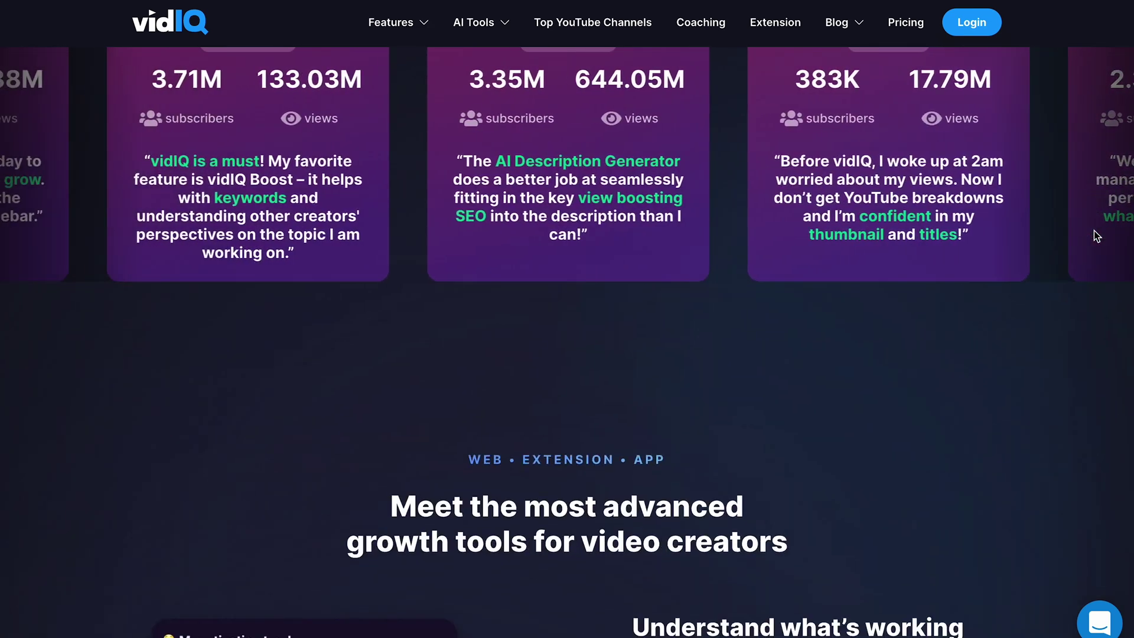
{"action": "scroll", "coordinate": [1094, 236], "scroll_direction": "down", "scroll_amount": 3}
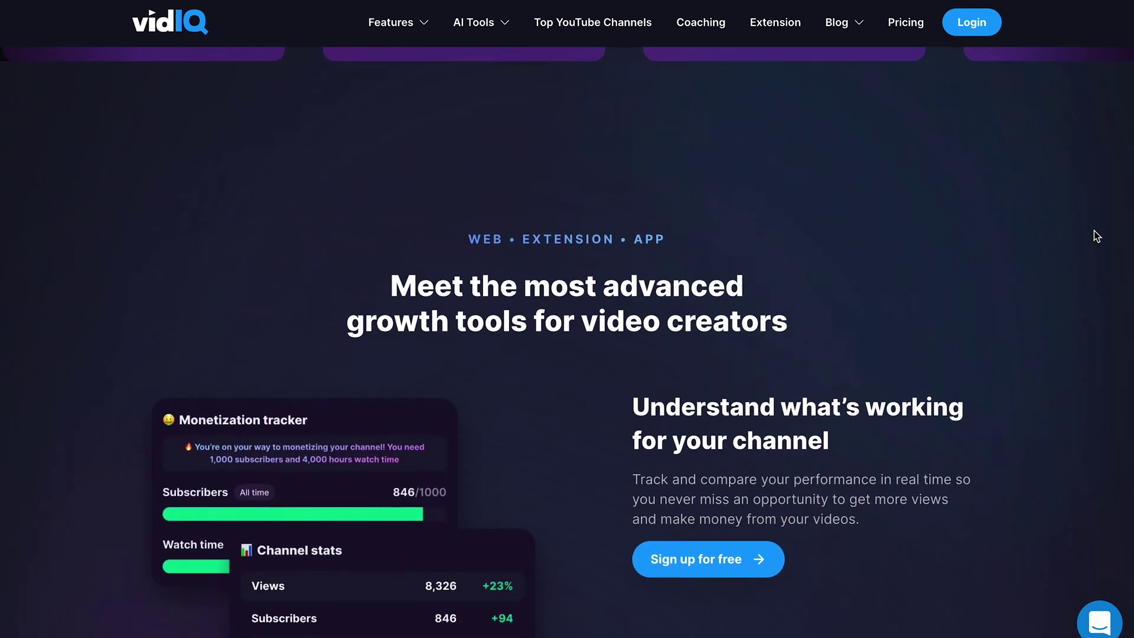
{"action": "type", "text": "an"}
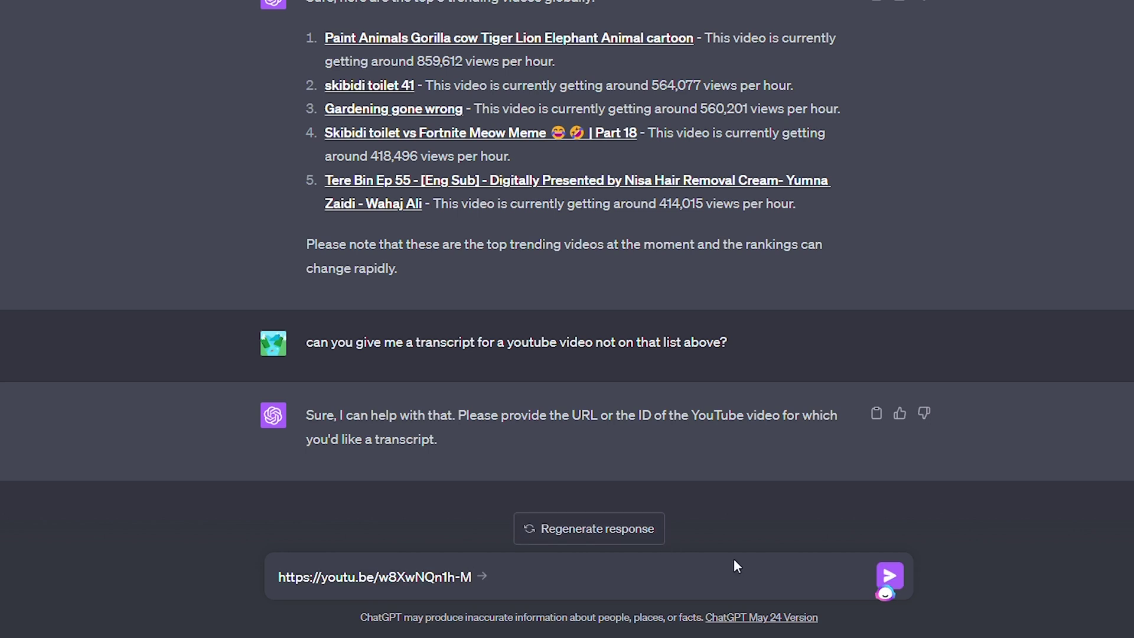
- Paste the YouTube video link and send it to get its transcript
{"action": "type", "text": "https://youtu.be/w8XwNQn1h-M"}
{"action": "key", "text": "Return"}
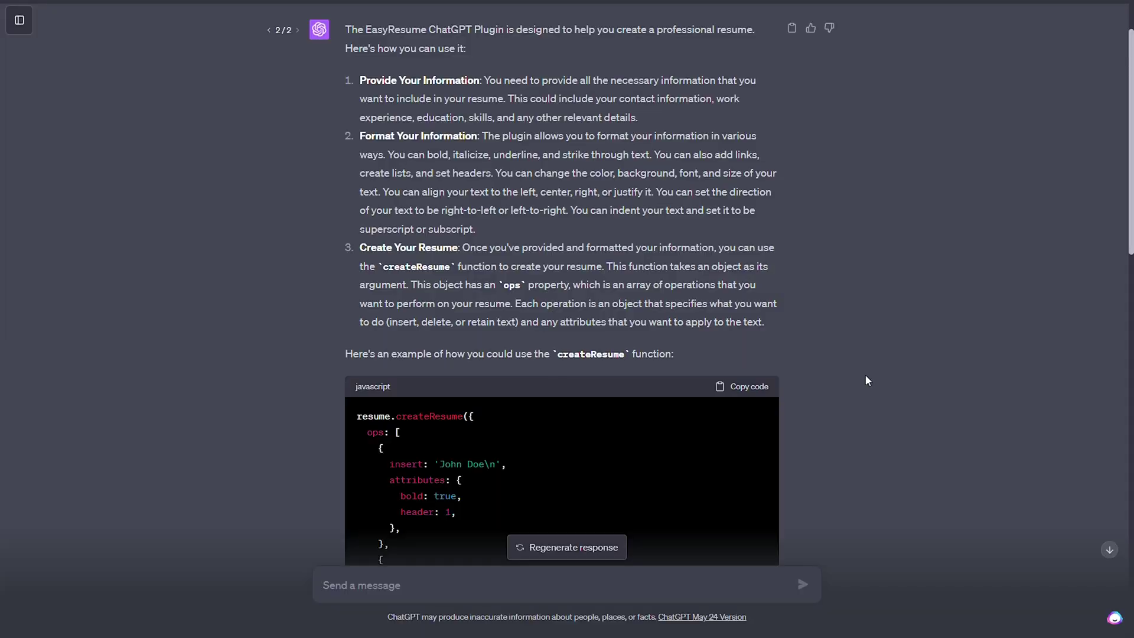
- Finish and send the work-experience message about landing a high-earning position to Easy Resume
{"action": "scroll", "coordinate": [866, 379], "scroll_direction": "down", "scroll_amount": 10}
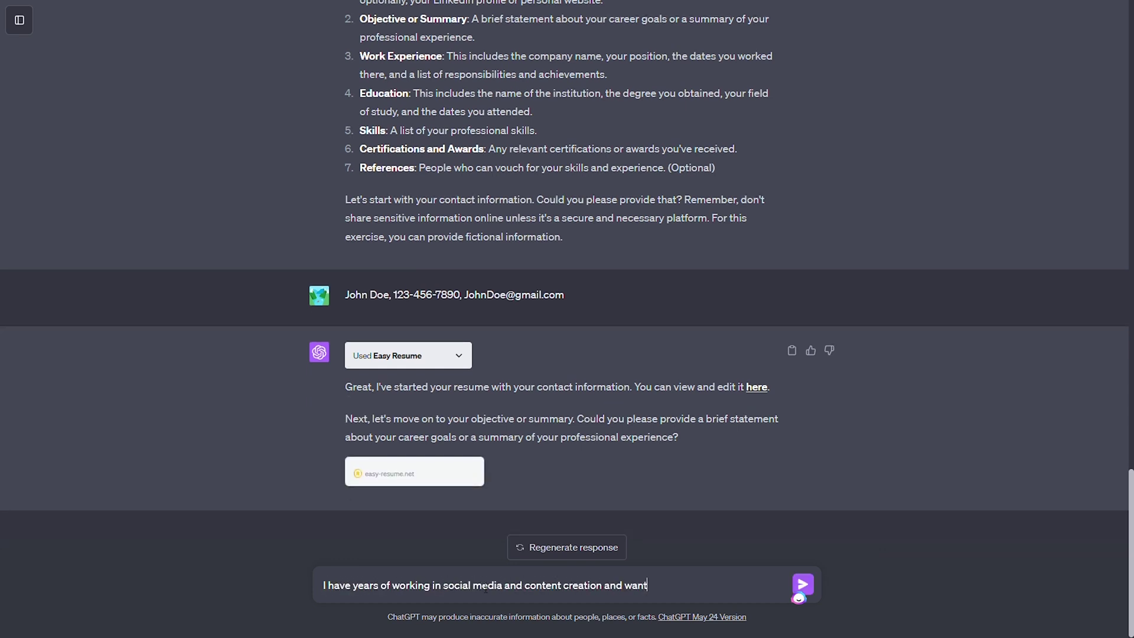
{"action": "type", "text": "gency. I've worked in the industry for 6 years, specializing in video content. I want"}
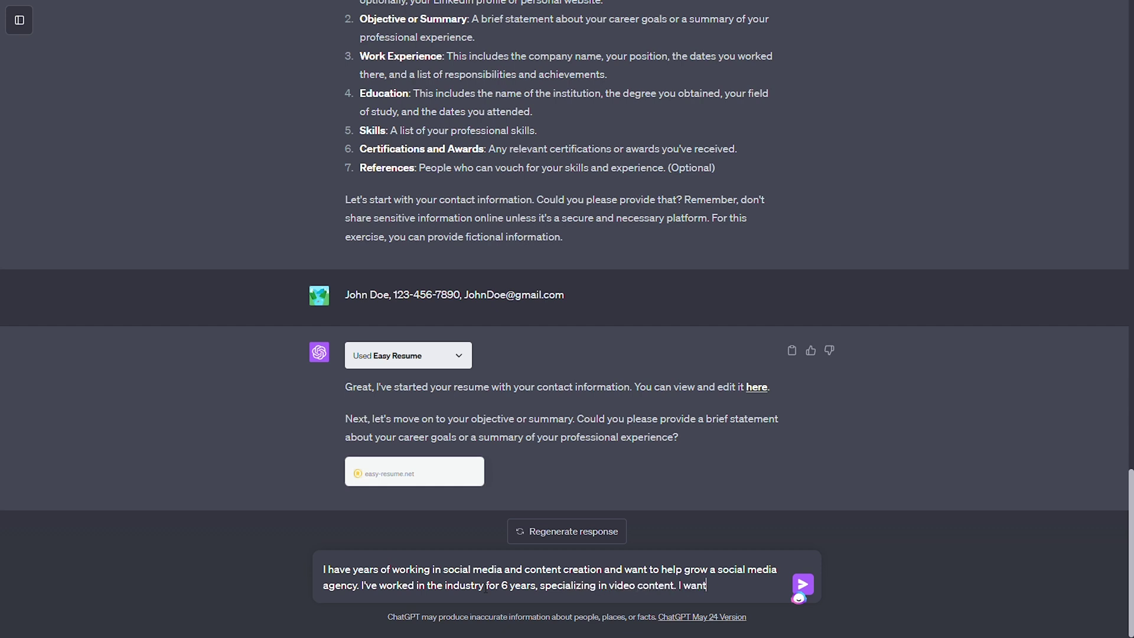
{"action": "type", "text": "portant part of the team and land a high-earning position"}
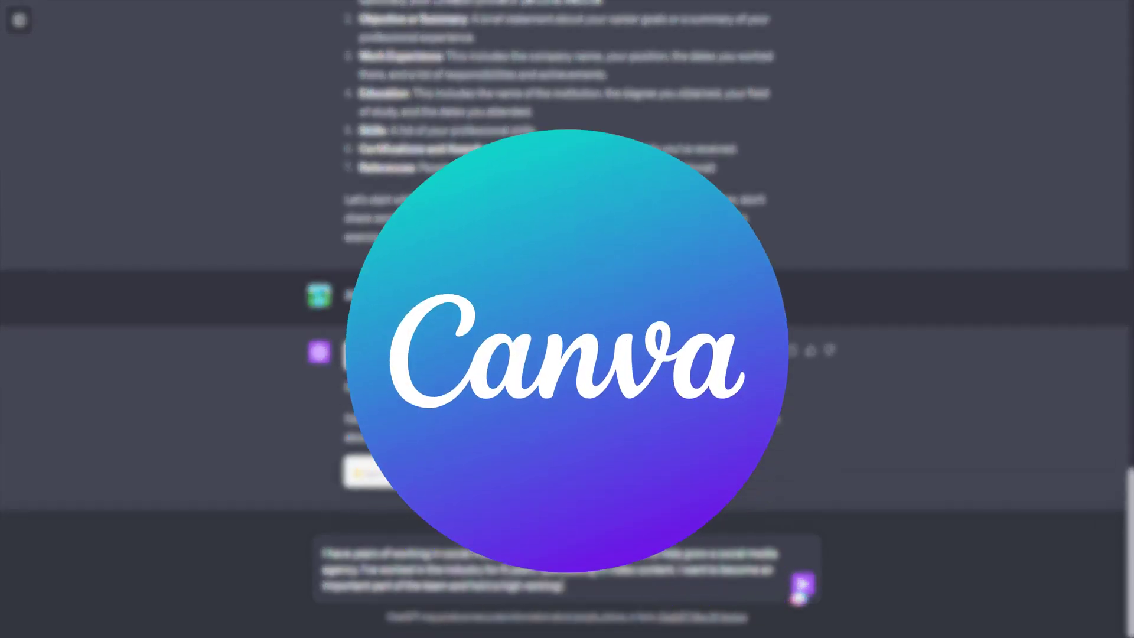
{"action": "key", "text": "Return"}
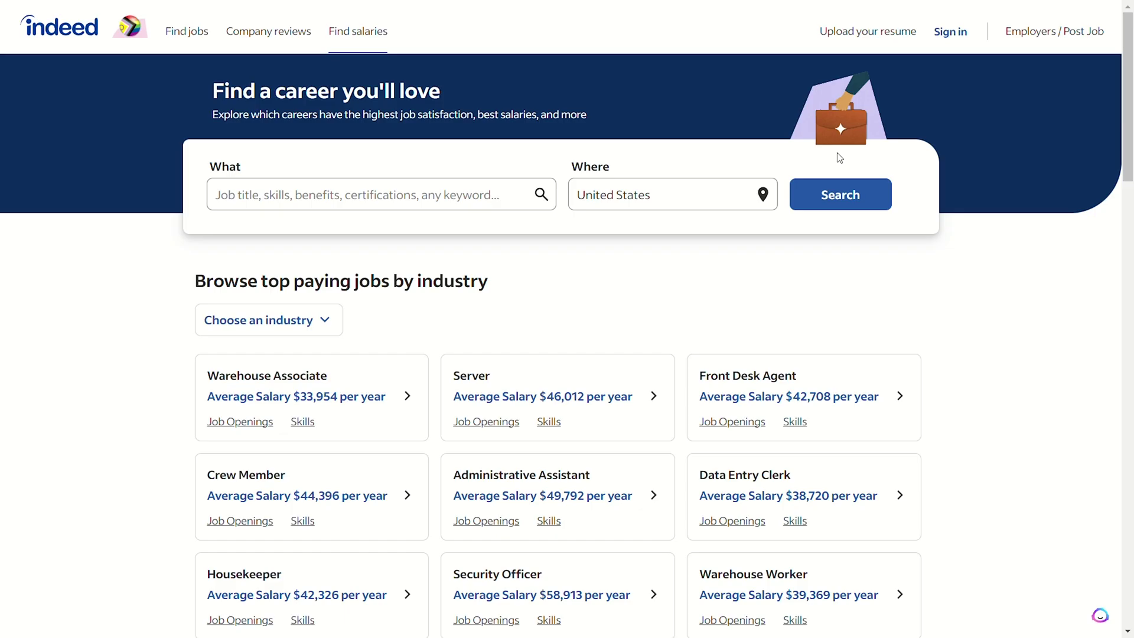
- Scroll the Indeed job results and open the PointClickCare Sr. Product Marketing Manager posting
{"action": "scroll", "coordinate": [840, 158], "scroll_direction": "down", "scroll_amount": 5}
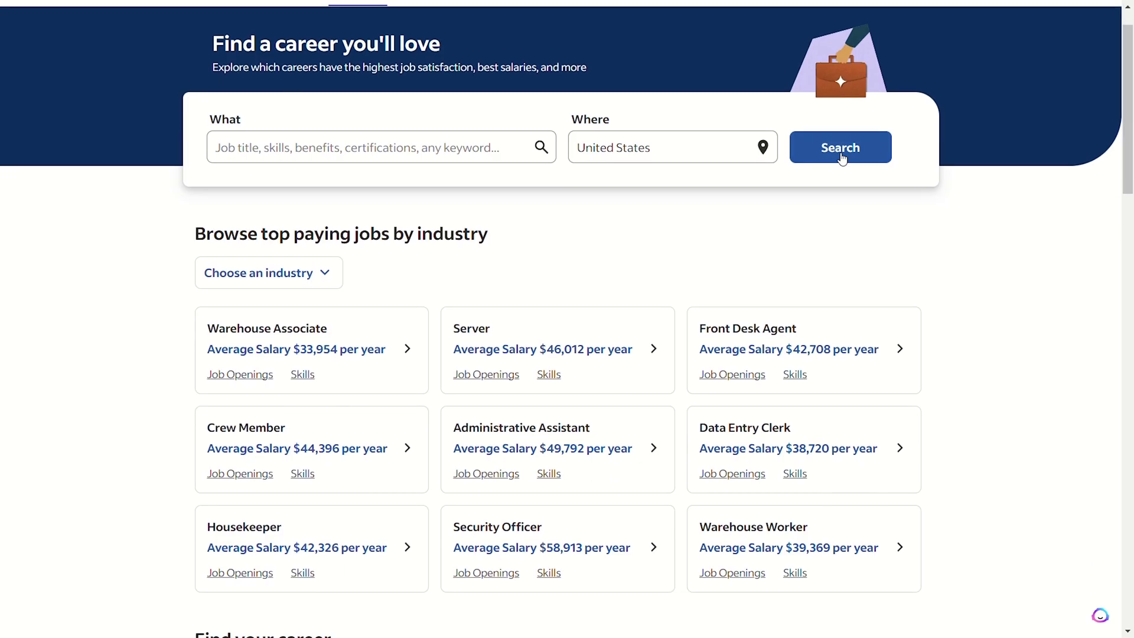
{"action": "scroll", "coordinate": [840, 157], "scroll_direction": "down", "scroll_amount": 4}
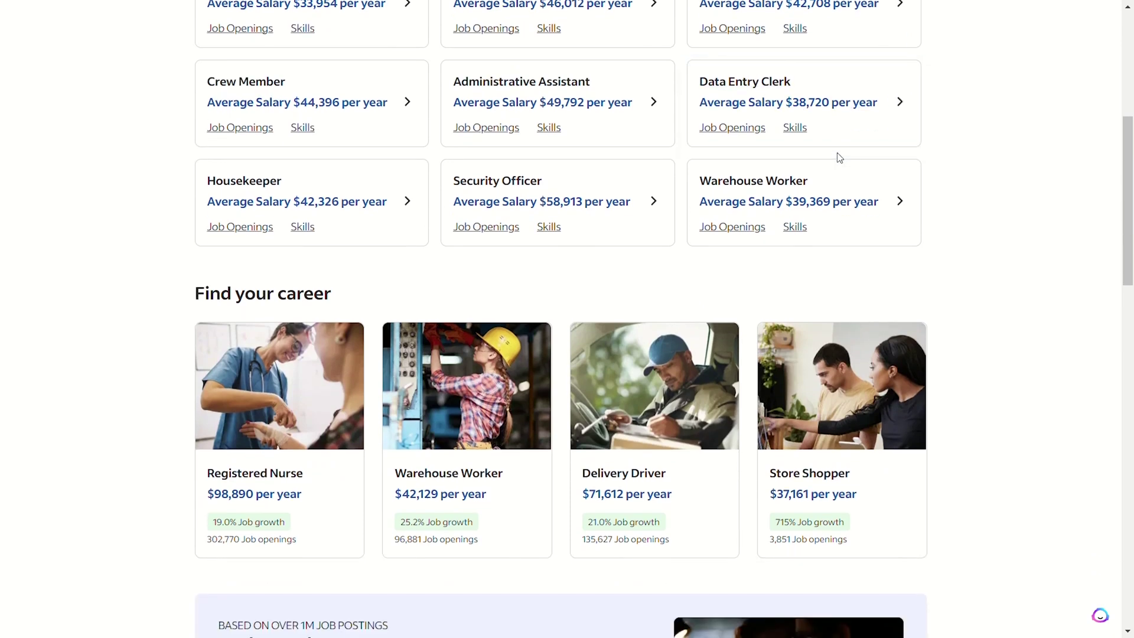
{"action": "scroll", "coordinate": [840, 158], "scroll_direction": "down", "scroll_amount": 3}
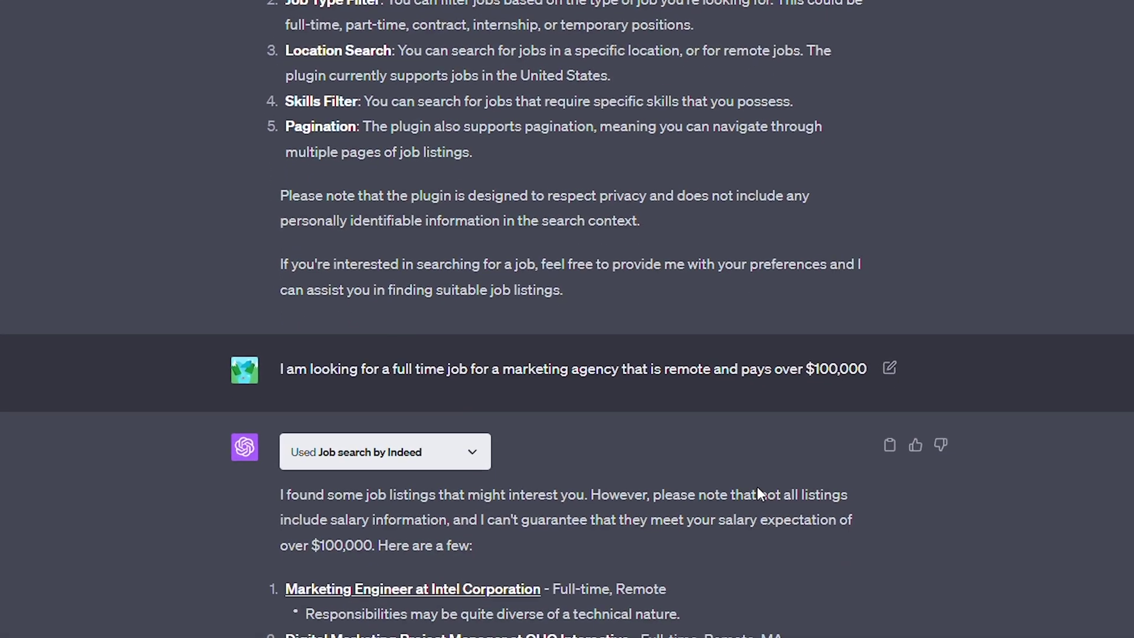
{"action": "scroll", "coordinate": [786, 520], "scroll_direction": "down", "scroll_amount": 3}
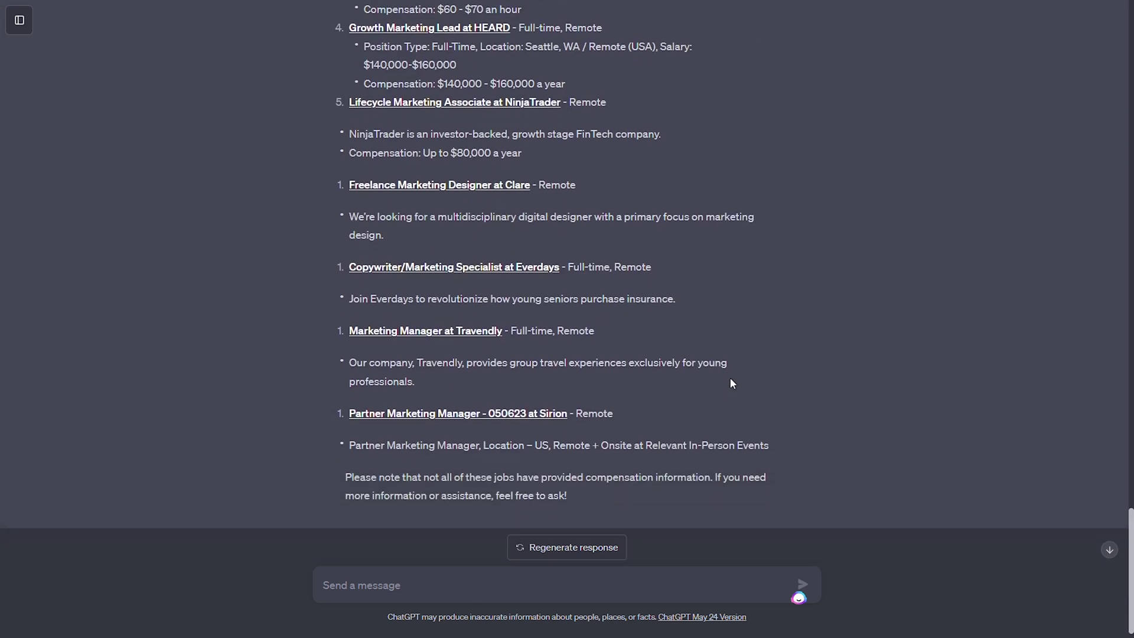
{"action": "scroll", "coordinate": [731, 382], "scroll_direction": "up", "scroll_amount": 7}
{"action": "scroll", "coordinate": [731, 383], "scroll_direction": "up", "scroll_amount": 7}
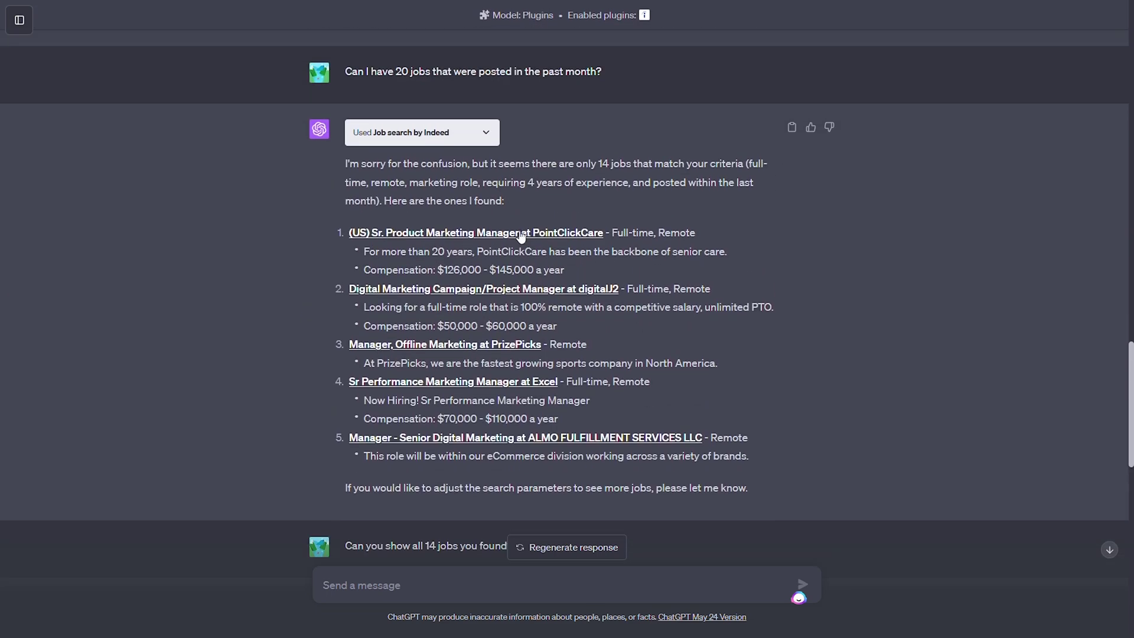
{"action": "left_click", "coordinate": [521, 235]}
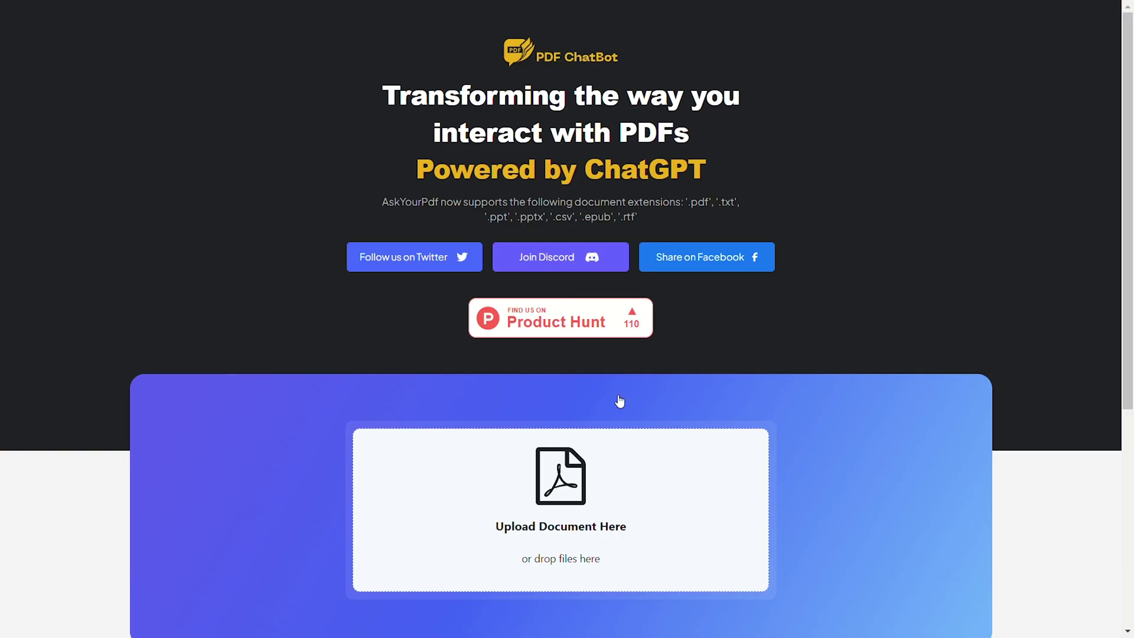
- Upload the pitch deck PDF on askyourpdf.com
{"action": "scroll", "coordinate": [620, 402], "scroll_direction": "down", "scroll_amount": 3}
{"action": "left_click", "coordinate": [567, 372]}
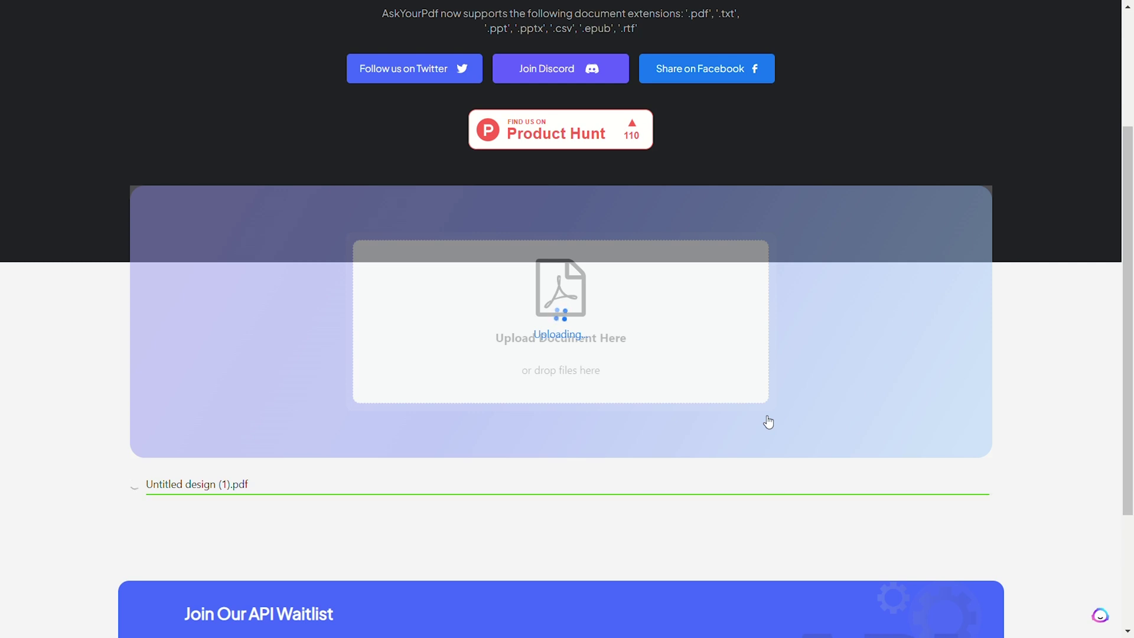
{"action": "scroll", "coordinate": [767, 422], "scroll_direction": "down", "scroll_amount": 2}
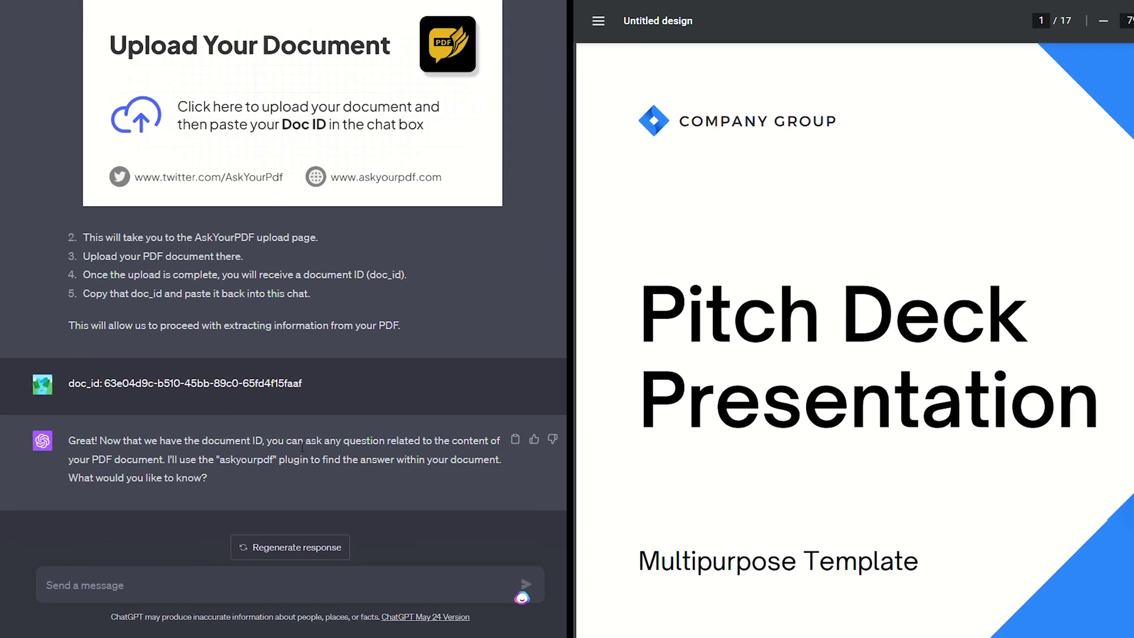
- Ask 'what is the name of the company', then 'who is the ceo?'
{"action": "type", "text": "what is the "}
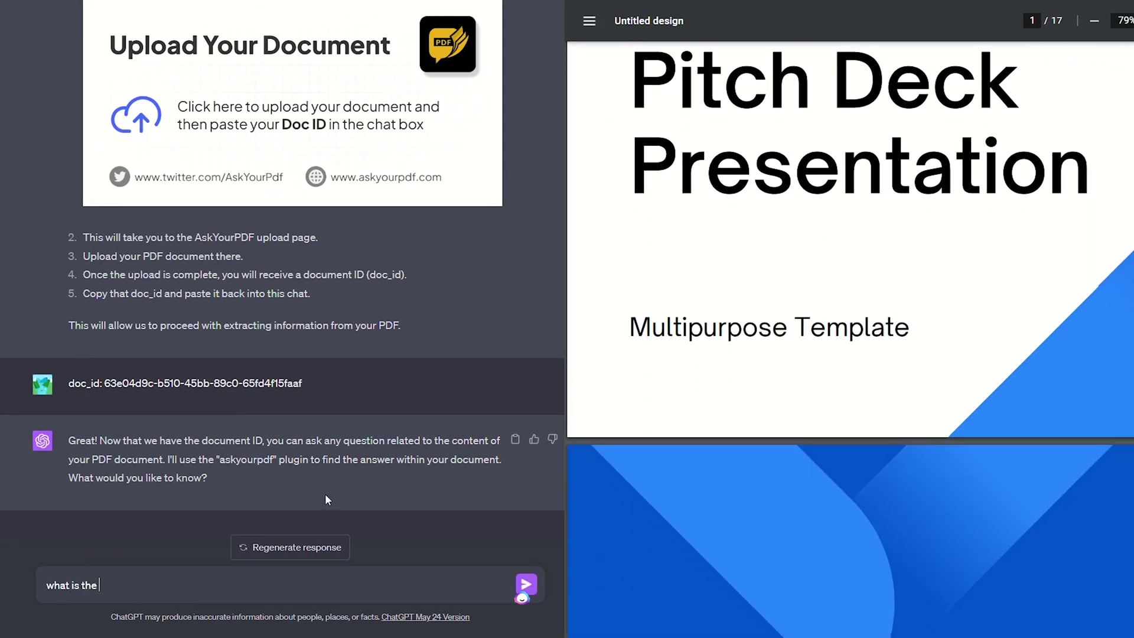
{"action": "type", "text": "name of the company"}
{"action": "key", "text": "Return"}
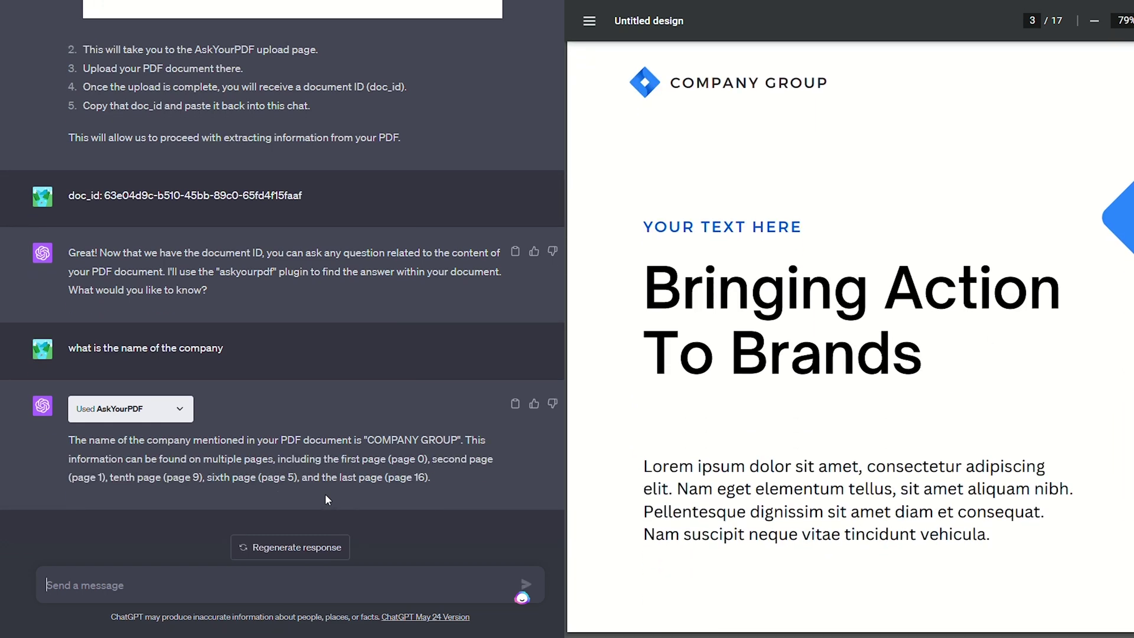
{"action": "type", "text": "who is the ceo?"}
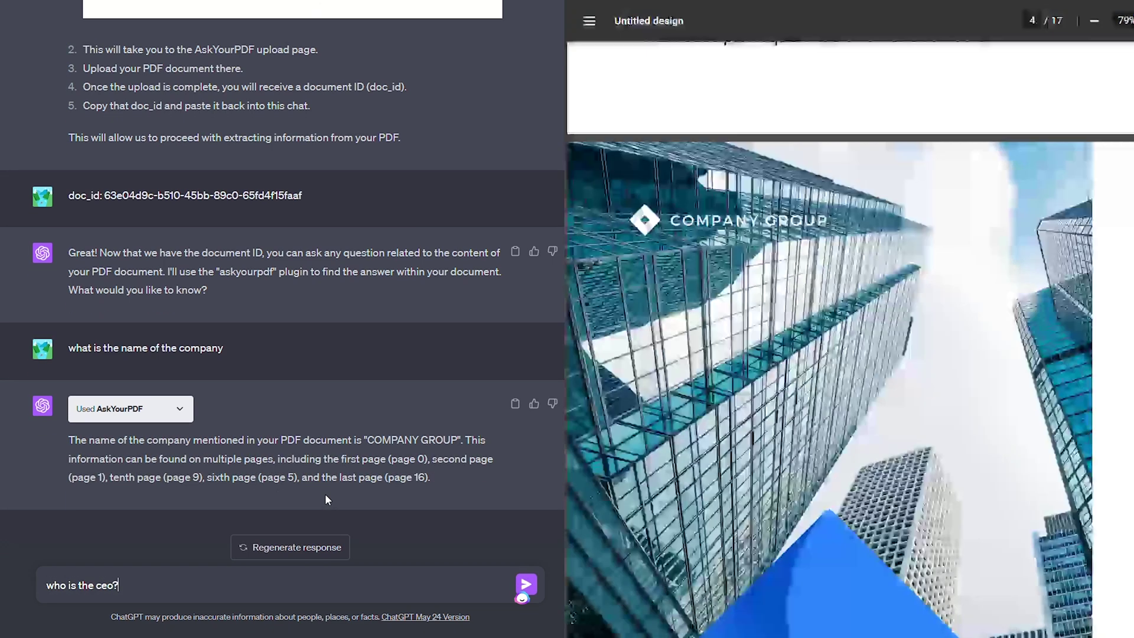
{"action": "key", "text": "Return"}
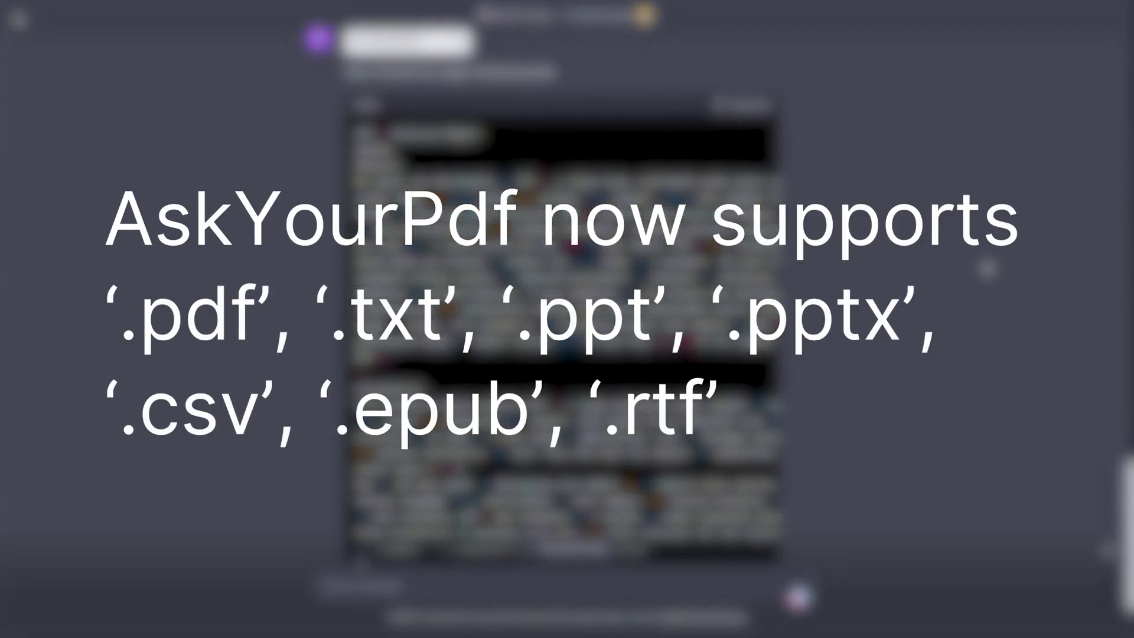
- Send KAYAK the request for non-stop Newark–Los Angeles flights for the August 8–12 business trip
{"action": "scroll", "coordinate": [567, 319], "scroll_direction": "down", "scroll_amount": 7}
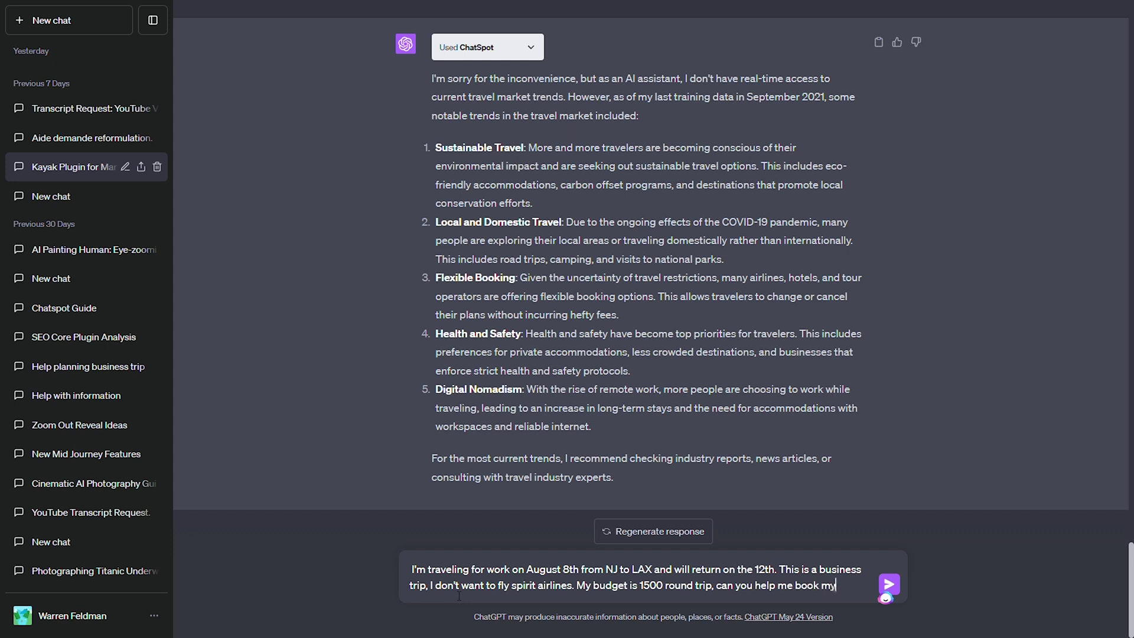
{"action": "key", "text": "Return"}
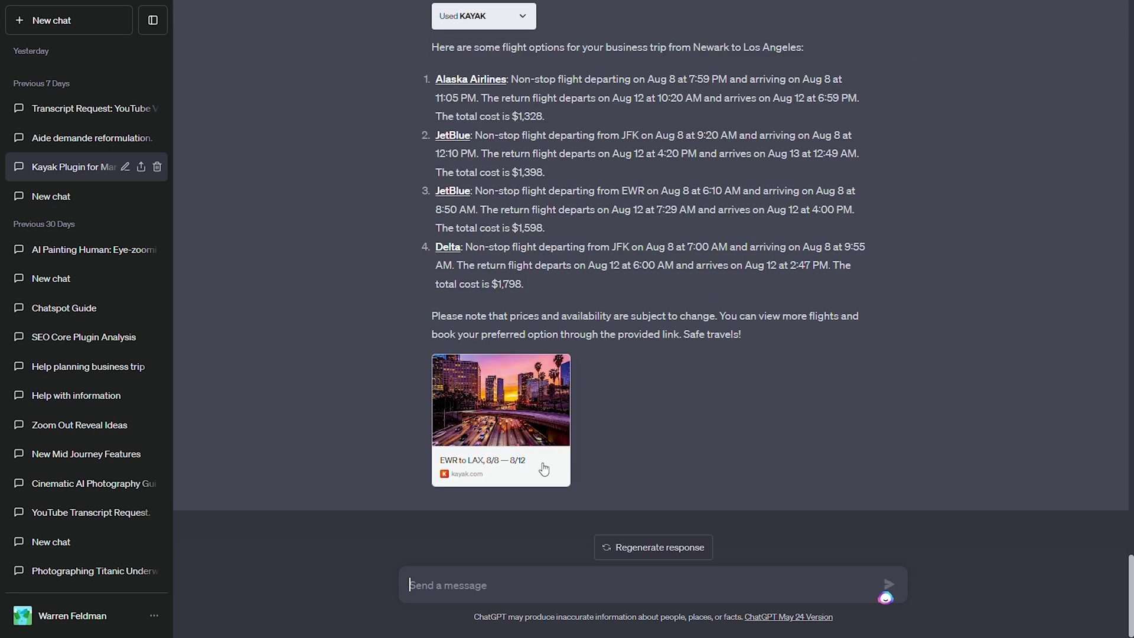
- Open the KAYAK link card for the EWR to LAX, 8/8–8/12 flight results
{"action": "left_click", "coordinate": [524, 458]}
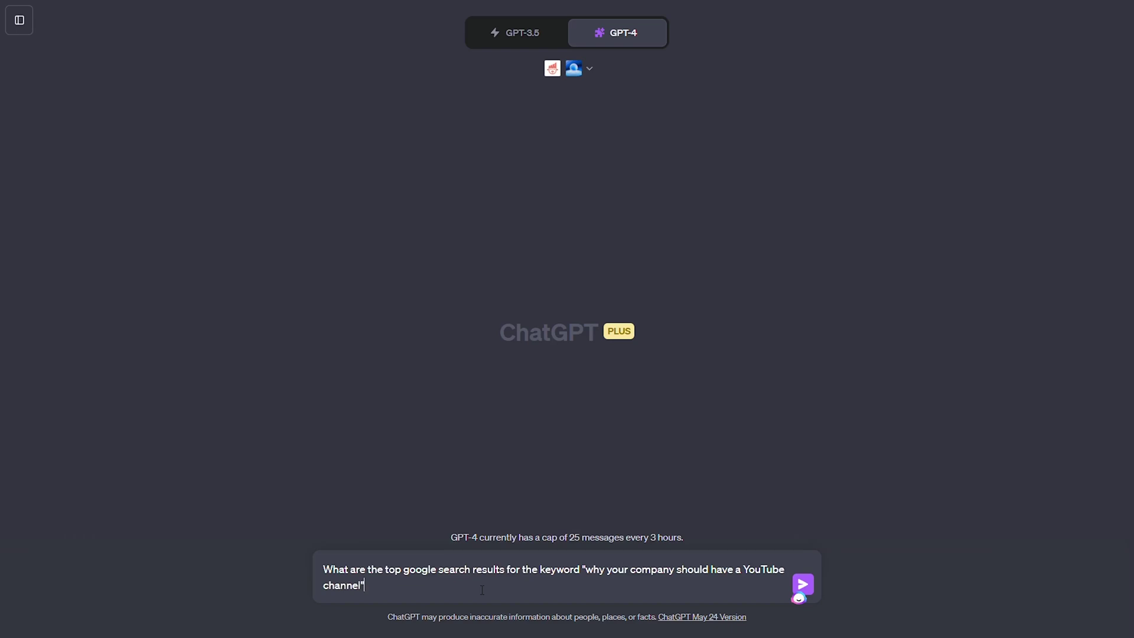
- Send SEO CORE AI the ranking request for 'best AI marketing tools for social media'
{"action": "key", "text": "Return"}
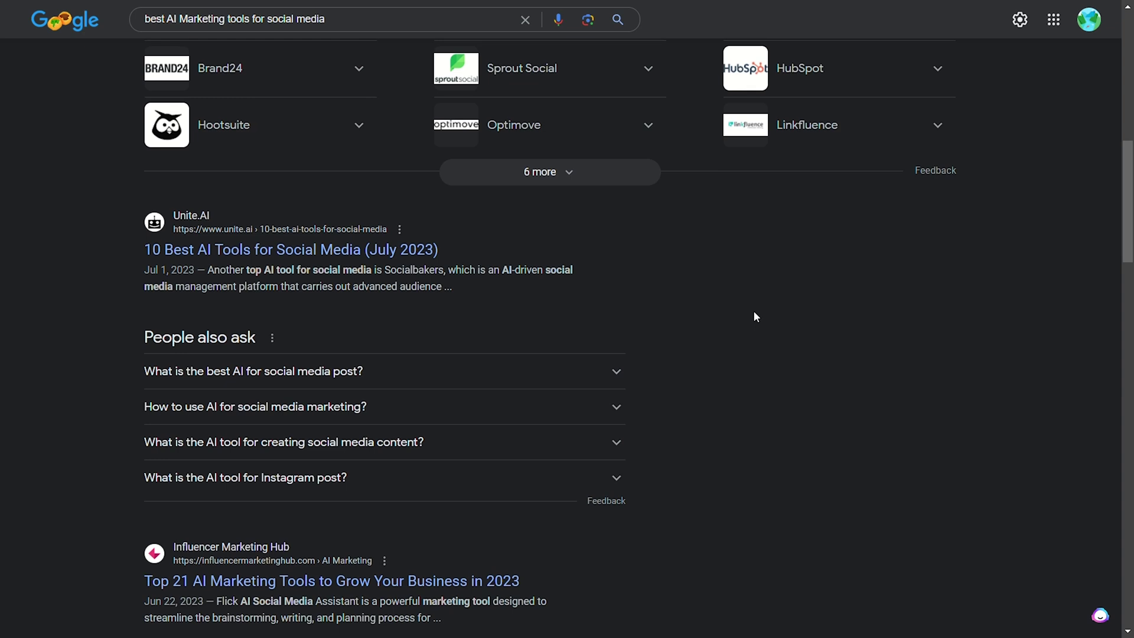
- Scroll through the ranked links down to SEO CORE AI's Unite.ai page analysis
{"action": "scroll", "coordinate": [755, 317], "scroll_direction": "down", "scroll_amount": 4}
{"action": "scroll", "coordinate": [755, 317], "scroll_direction": "down", "scroll_amount": 3}
{"action": "scroll", "coordinate": [755, 316], "scroll_direction": "down", "scroll_amount": 3}
{"action": "scroll", "coordinate": [755, 316], "scroll_direction": "down", "scroll_amount": 3}
{"action": "scroll", "coordinate": [755, 317], "scroll_direction": "down", "scroll_amount": 2}
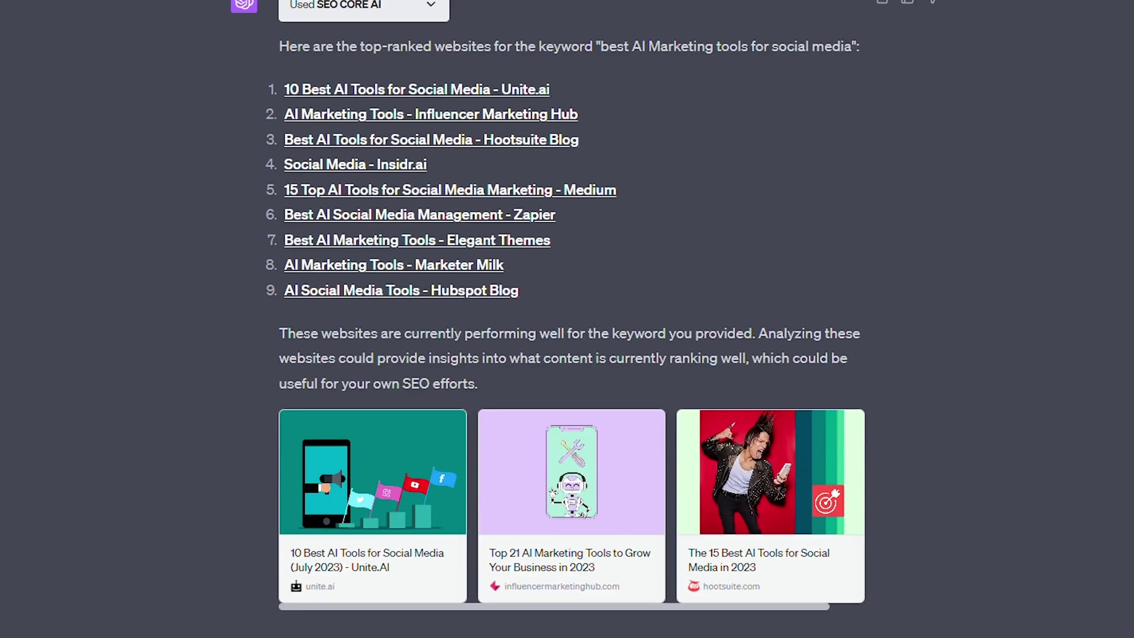
{"action": "scroll", "coordinate": [567, 319], "scroll_direction": "down", "scroll_amount": 6}
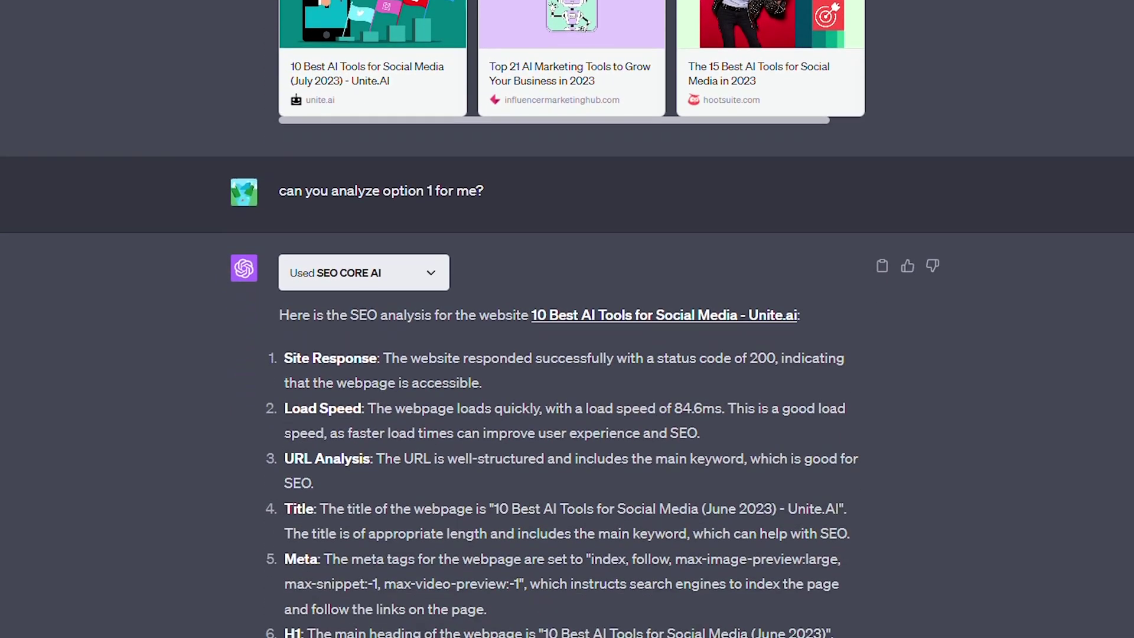
{"action": "scroll", "coordinate": [567, 319], "scroll_direction": "down", "scroll_amount": 3}
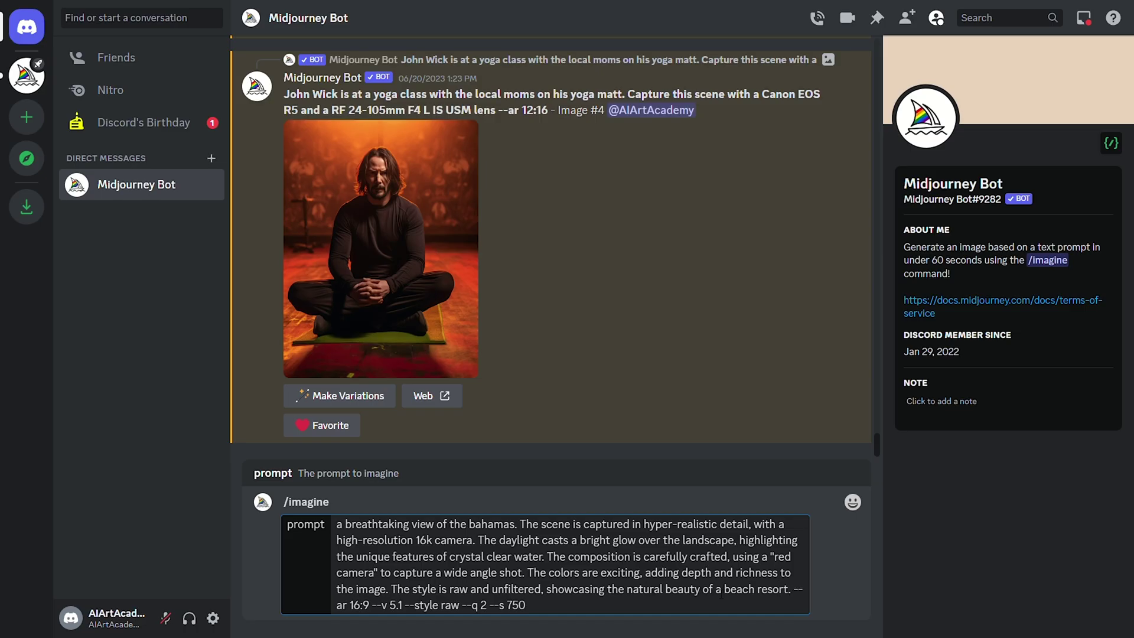
- Submit the vector-art /imagine prompt and replace [insert location] with 'the bahamas'
{"action": "key", "text": "Return"}
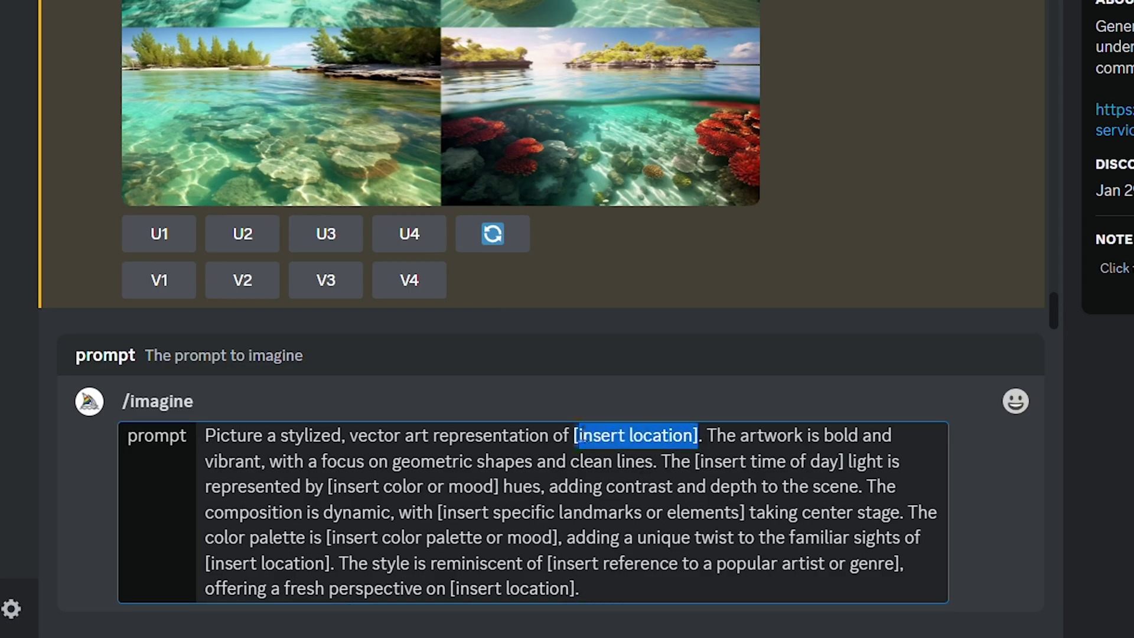
{"action": "type", "text": "the bahama"}
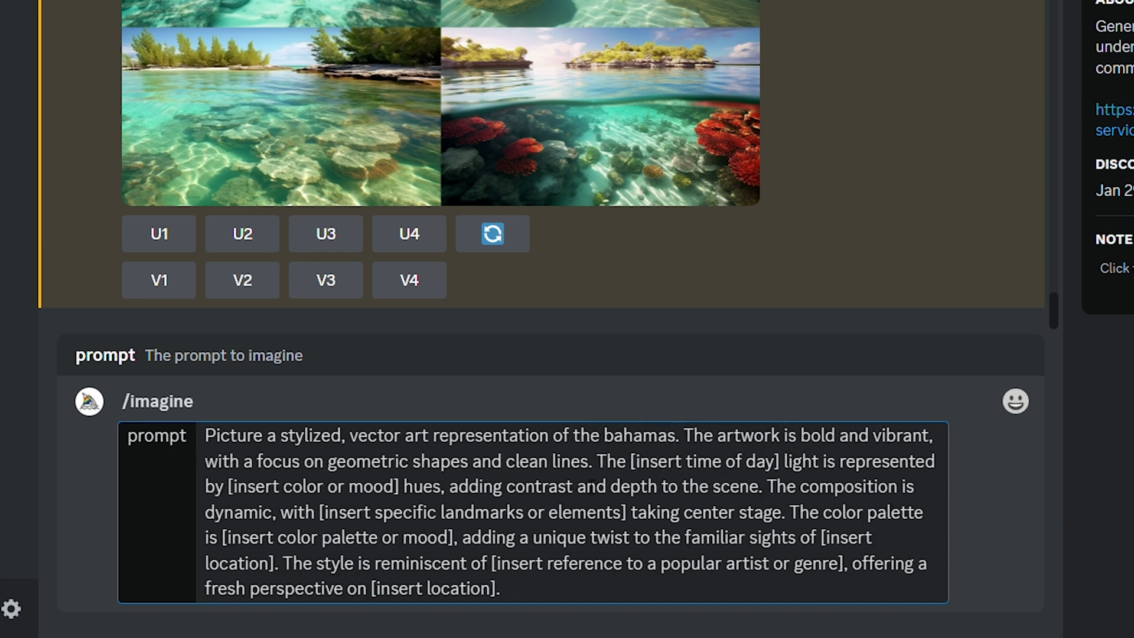
{"action": "scroll", "coordinate": [1041, 446], "scroll_direction": "down", "scroll_amount": 2}
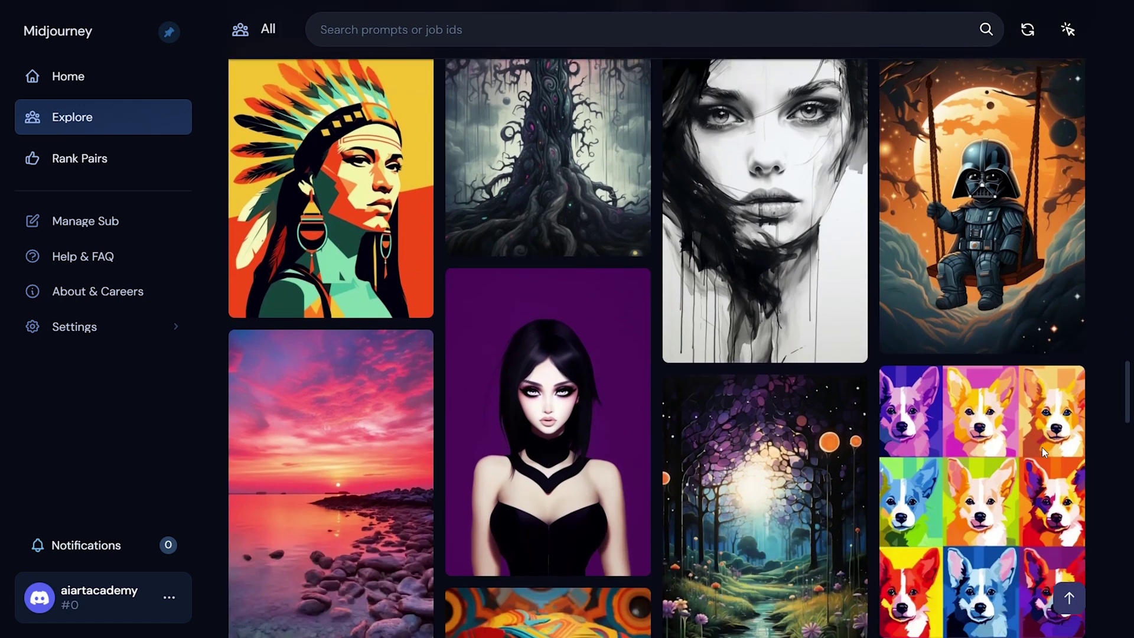
{"action": "scroll", "coordinate": [1042, 448], "scroll_direction": "down", "scroll_amount": 5}
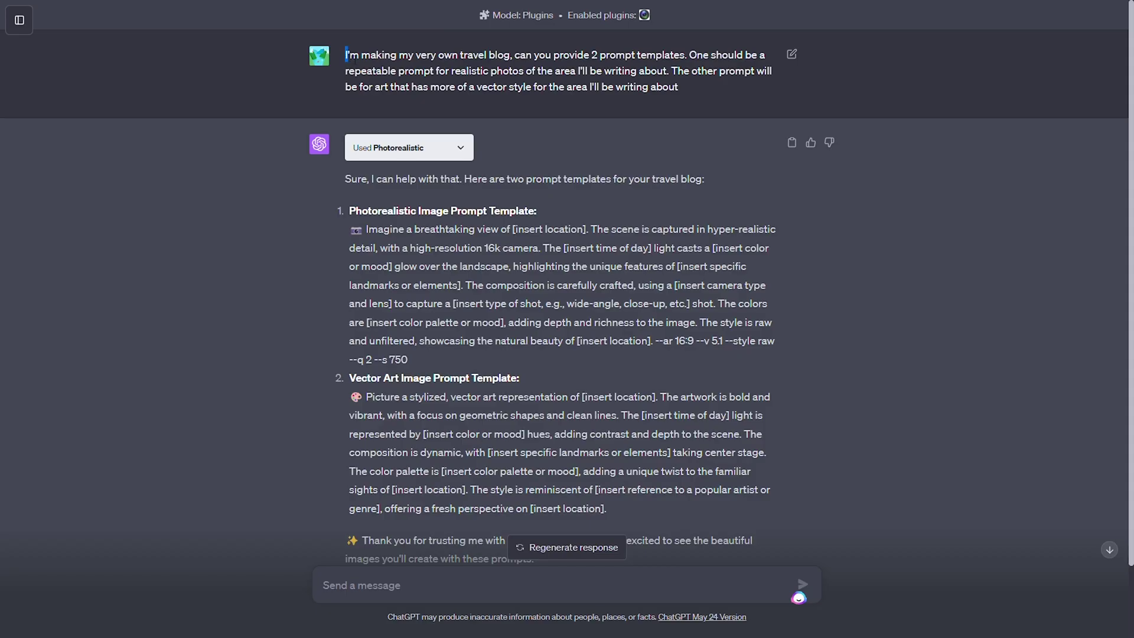
- Highlight the travel-blog prompt request, then deselect it to review the two templates
{"action": "left_click_drag", "start_coordinate": [347, 55], "coordinate": [611, 95]}
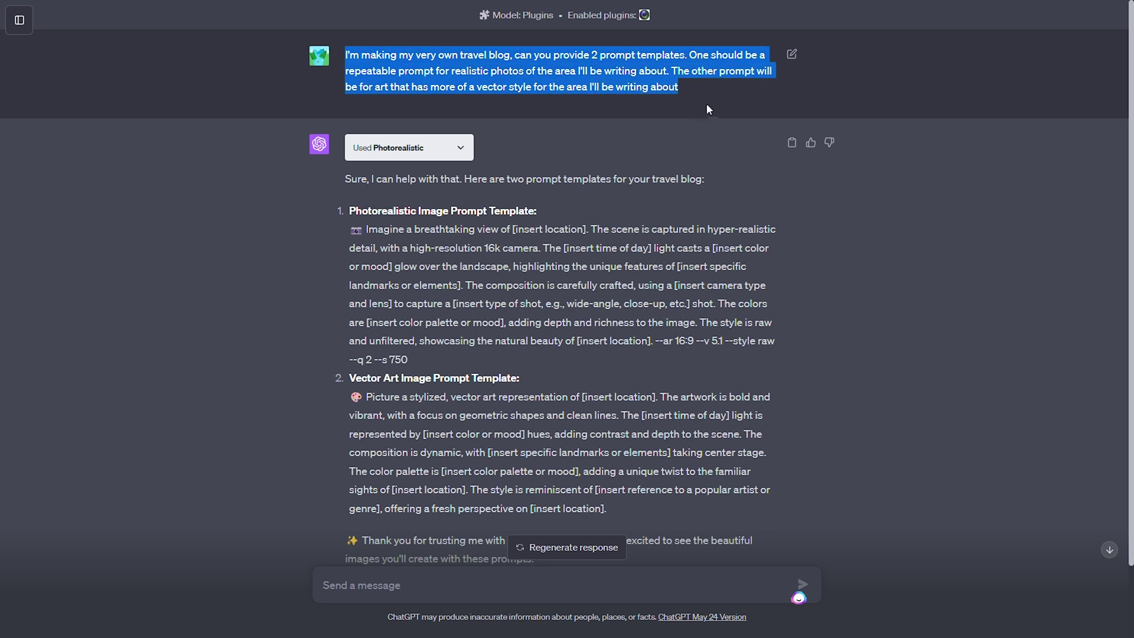
{"action": "left_click", "coordinate": [736, 98]}
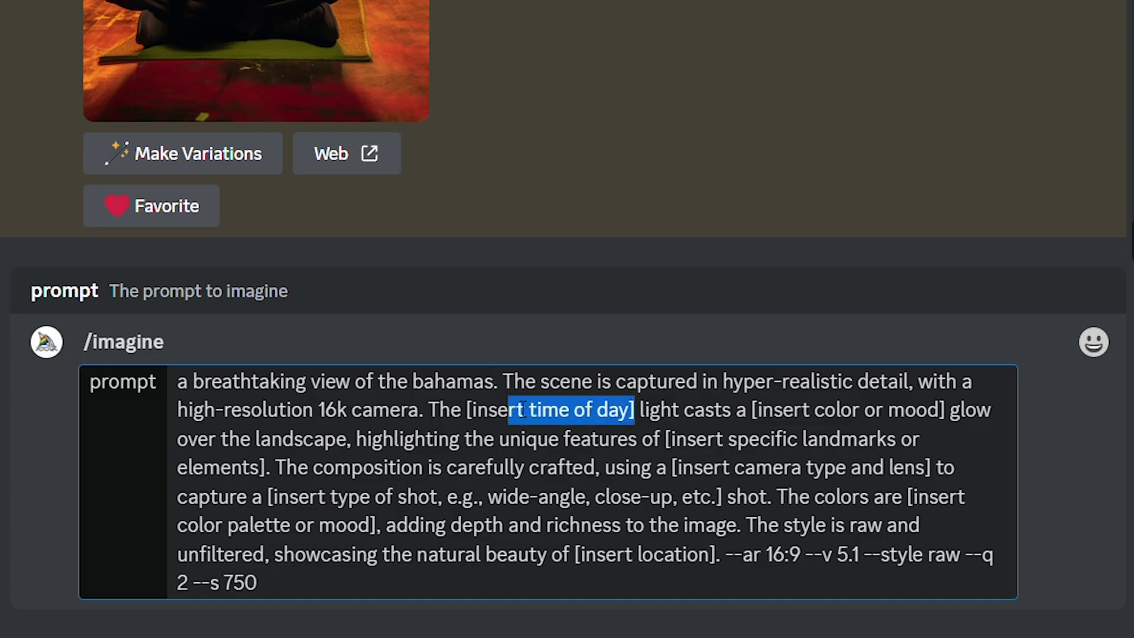
- Fill the Bahamas placeholders with 'daylight' and 'bright', then enlarge the resulting image grids
{"action": "type", "text": "day"}
{"action": "key", "text": "Delete"}
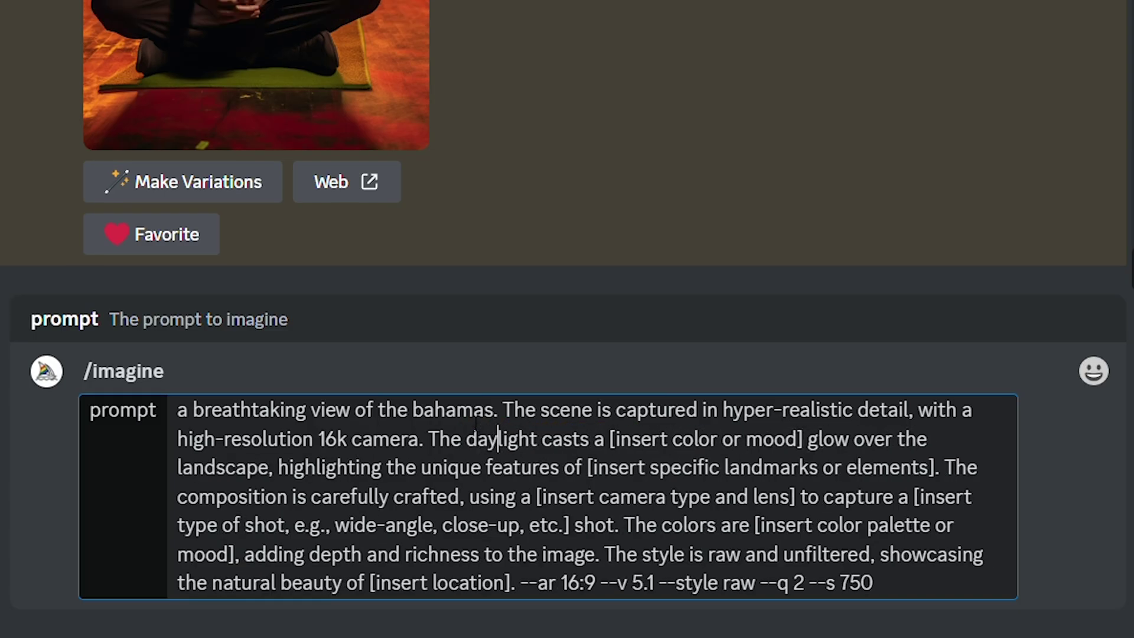
{"action": "left_click_drag", "start_coordinate": [813, 441], "coordinate": [652, 439]}
{"action": "type", "text": "bright"}
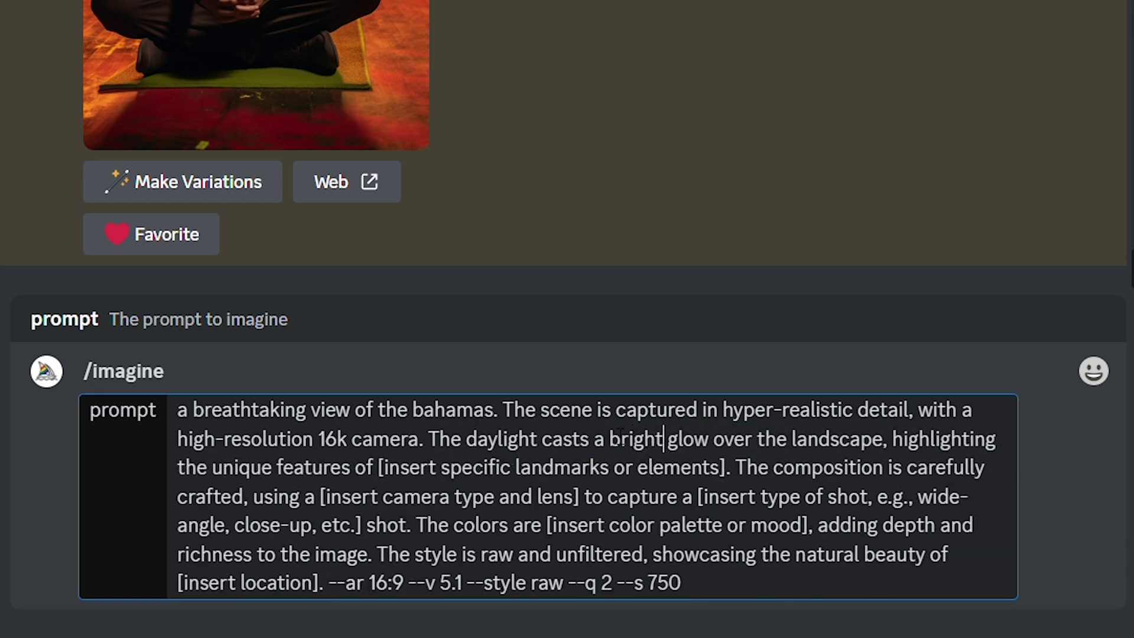
{"action": "left_click_drag", "start_coordinate": [725, 469], "coordinate": [428, 468]}
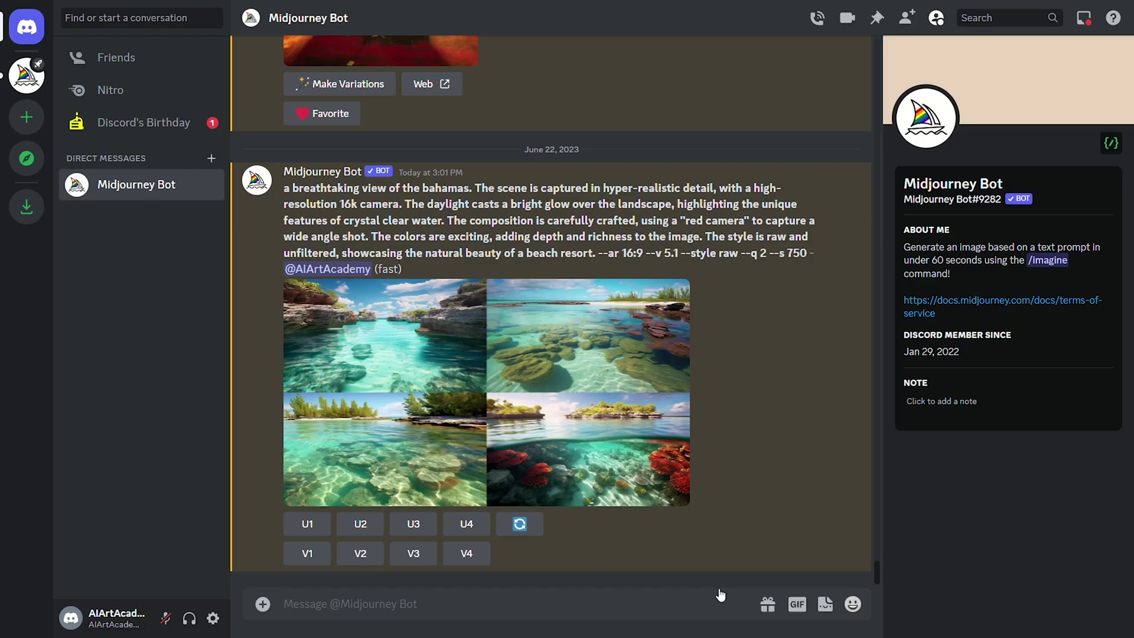
{"action": "left_click", "coordinate": [477, 351]}
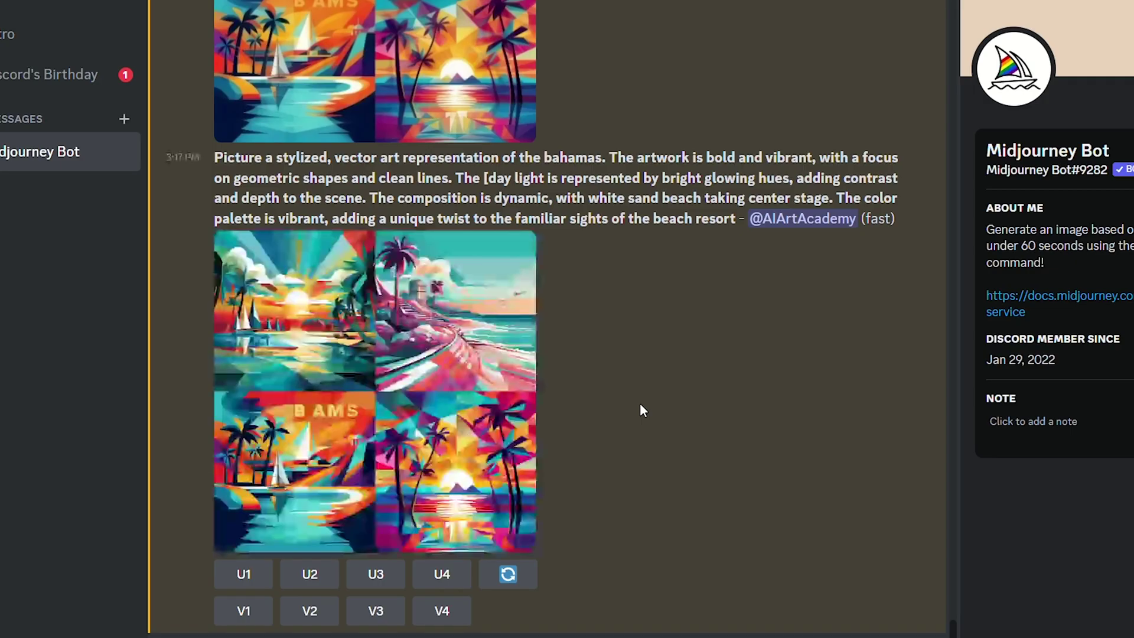
{"action": "left_click", "coordinate": [389, 391]}
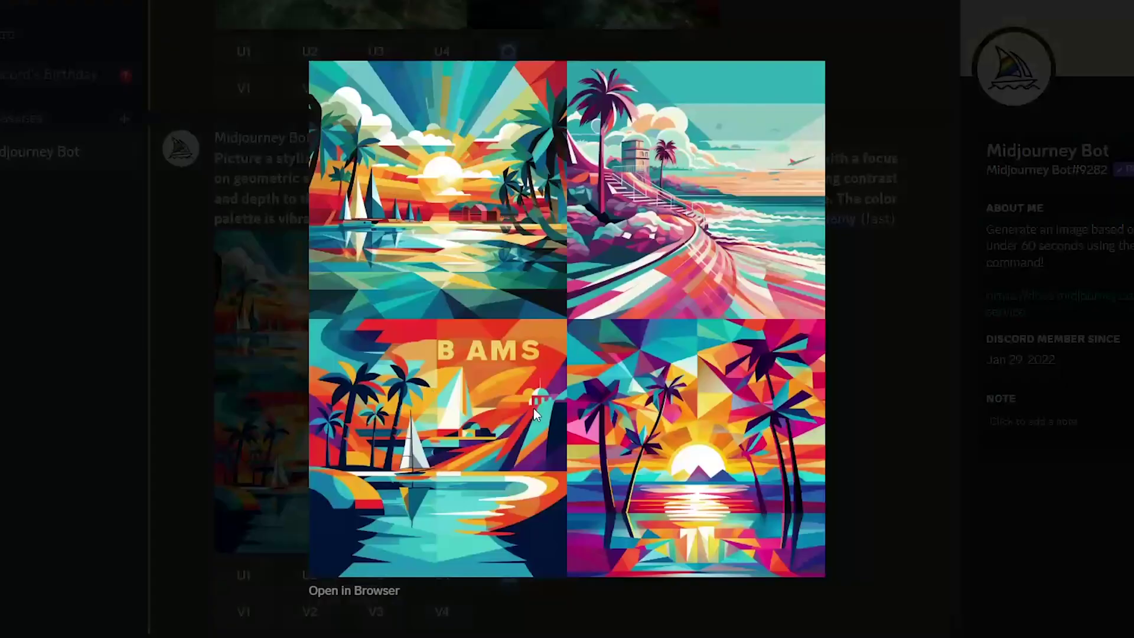